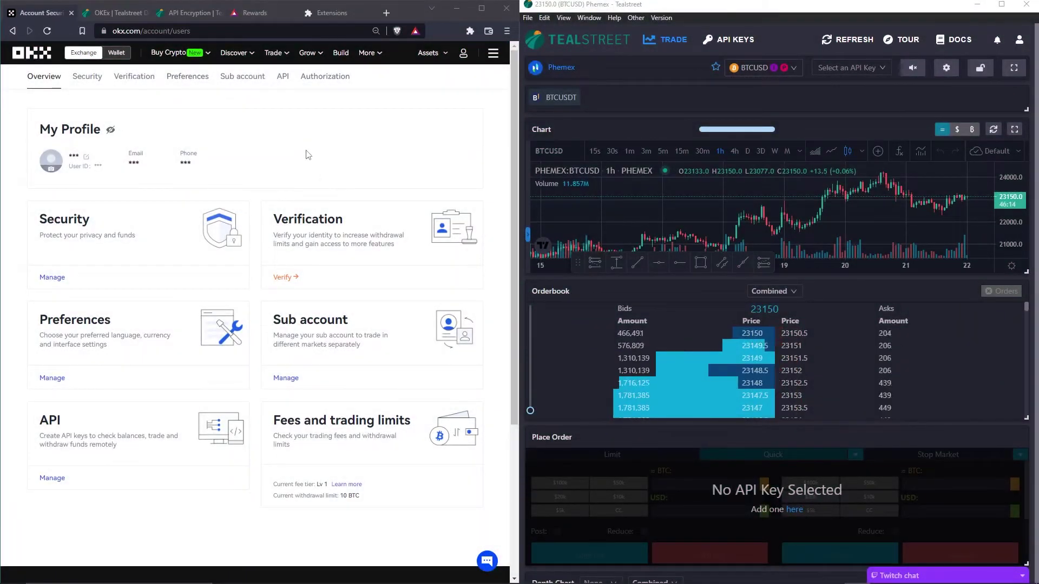
# Close the Rewards and Extensions tabs, leaving only the OKX account overview and Tealstreet Docs
pyautogui.click(292, 13)
pyautogui.click(293, 14)
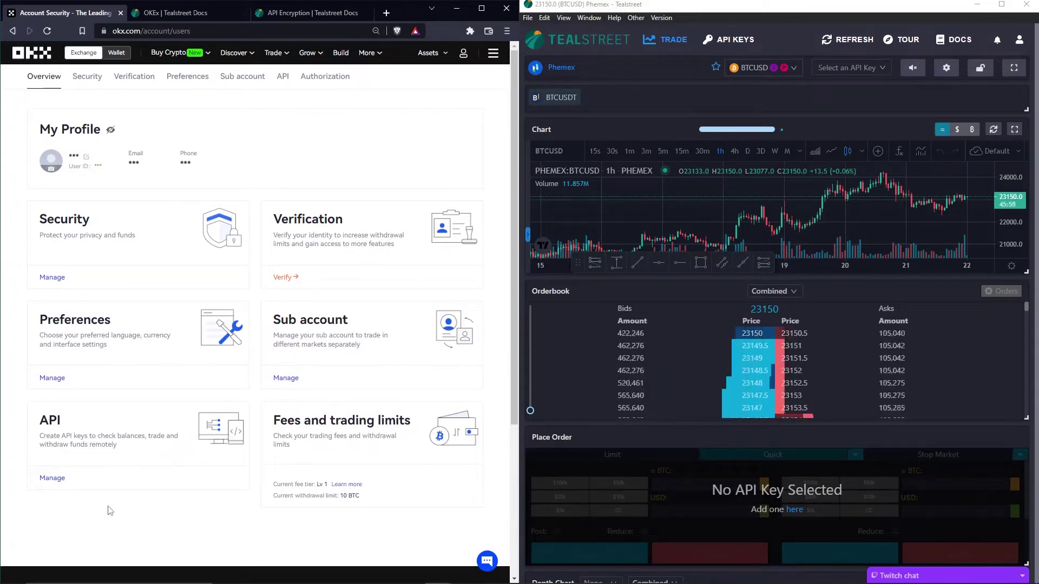
pyautogui.moveTo(466, 61)
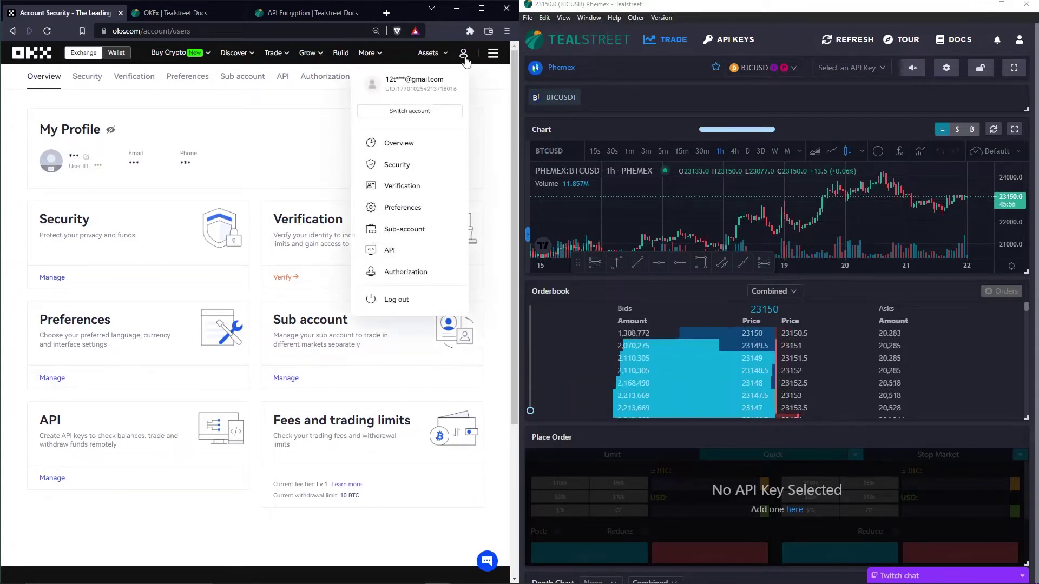
# Bring up OKX's Create V5 API key form alongside Tealstreet's empty API Keys settings page
pyautogui.click(390, 254)
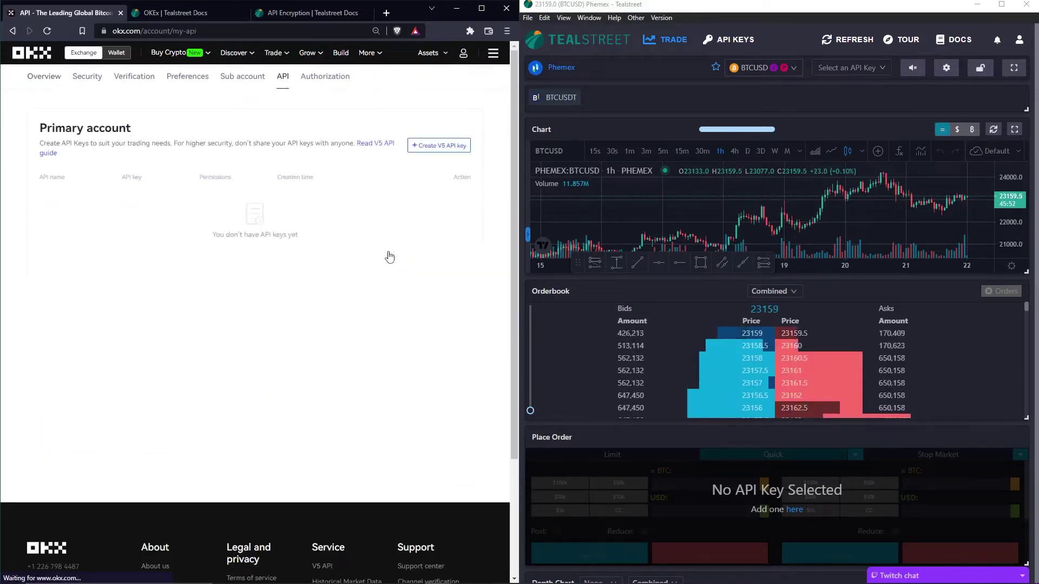
pyautogui.click(430, 147)
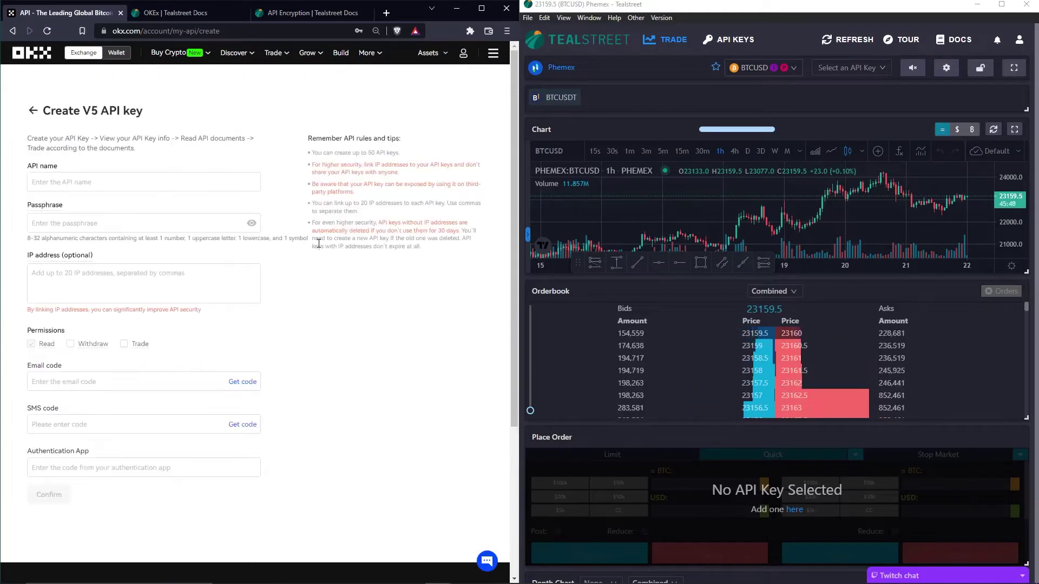
pyautogui.click(647, 88)
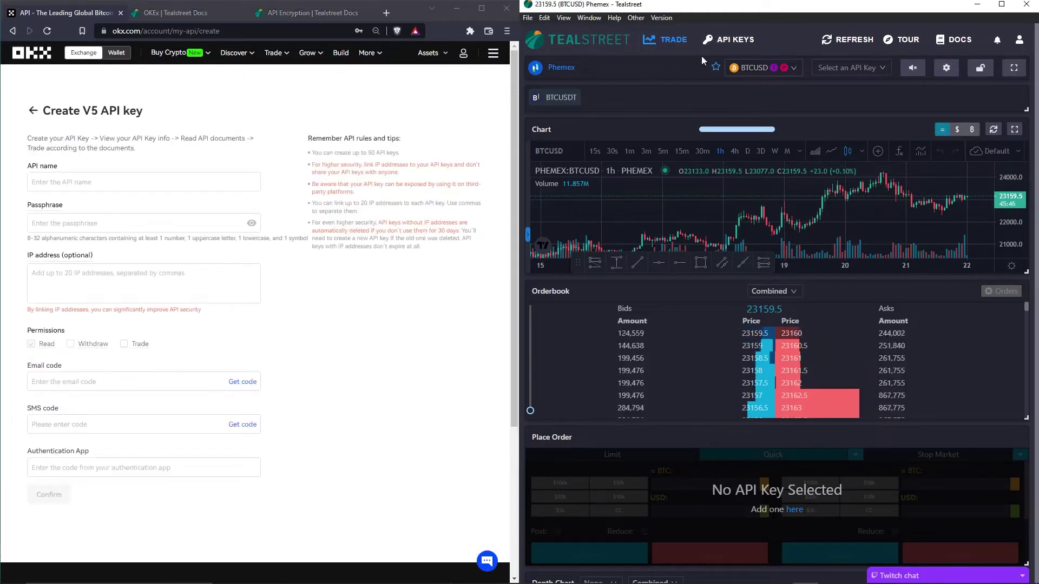
pyautogui.click(727, 43)
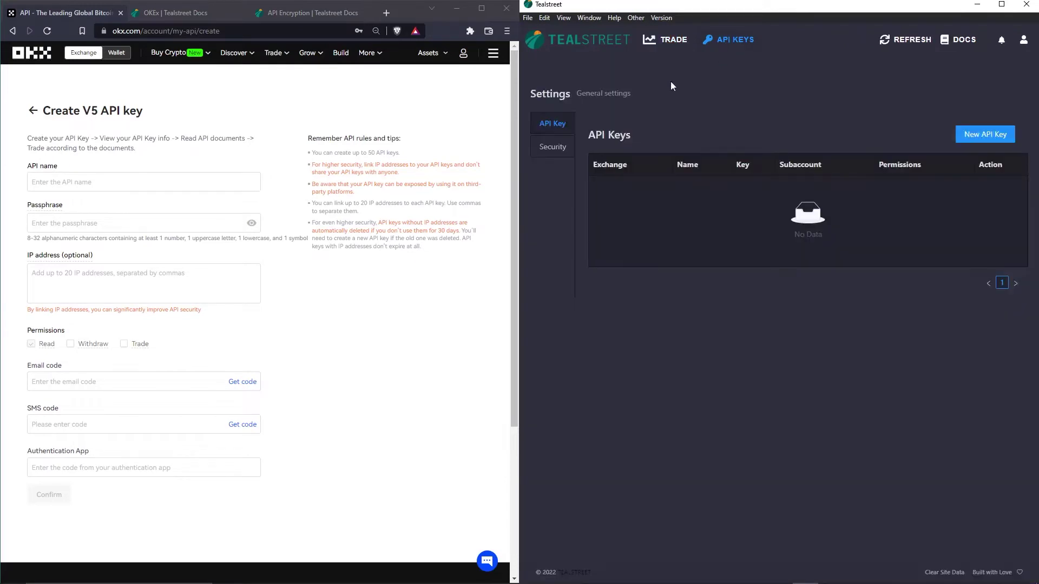
pyautogui.click(336, 337)
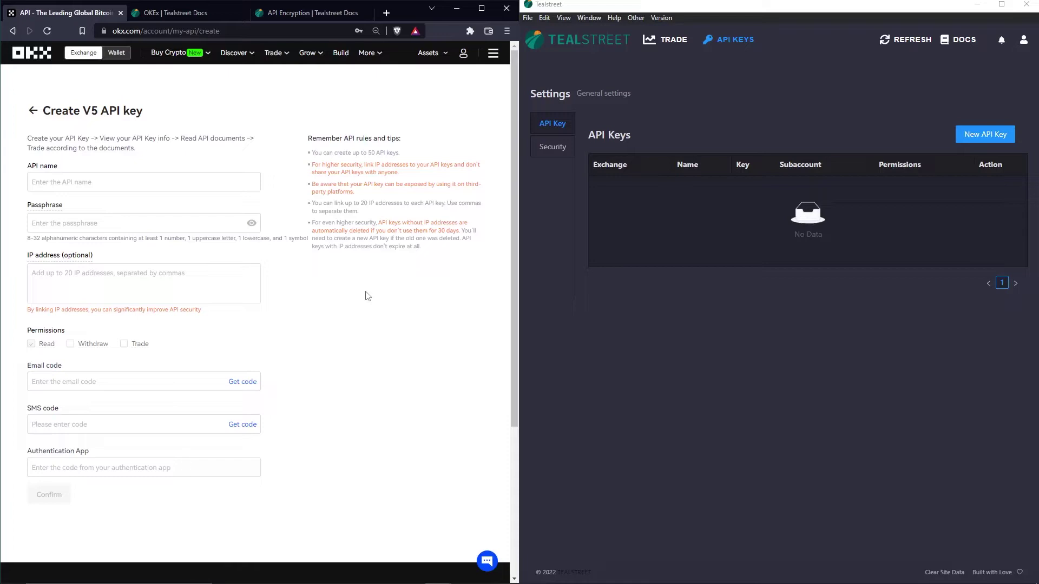
# Name the OKX API key 'Tealstreet' and paste in its passphrase
pyautogui.click(142, 178)
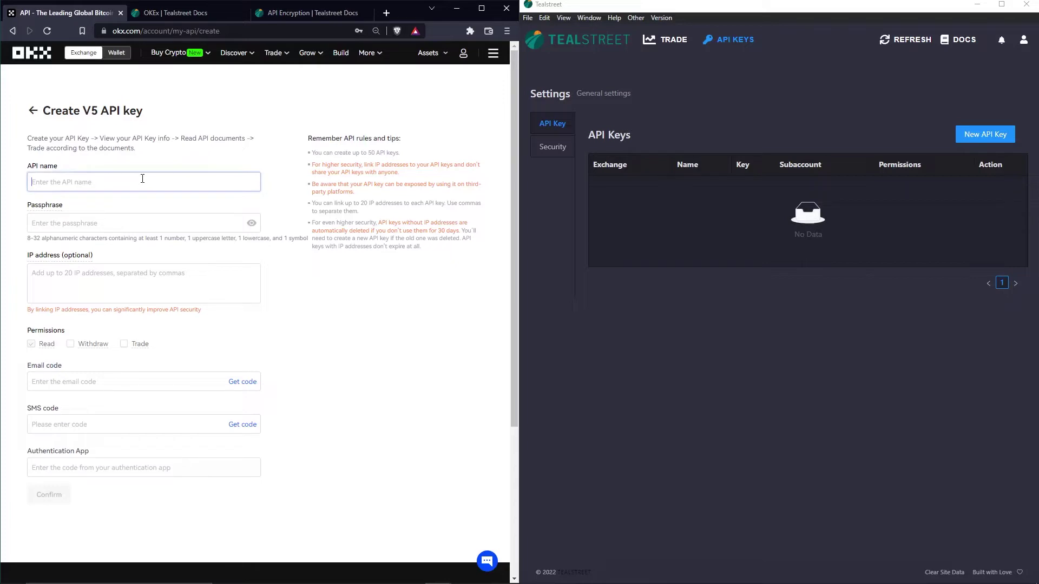
pyautogui.write('Tealstreet')
pyautogui.press('Tab')
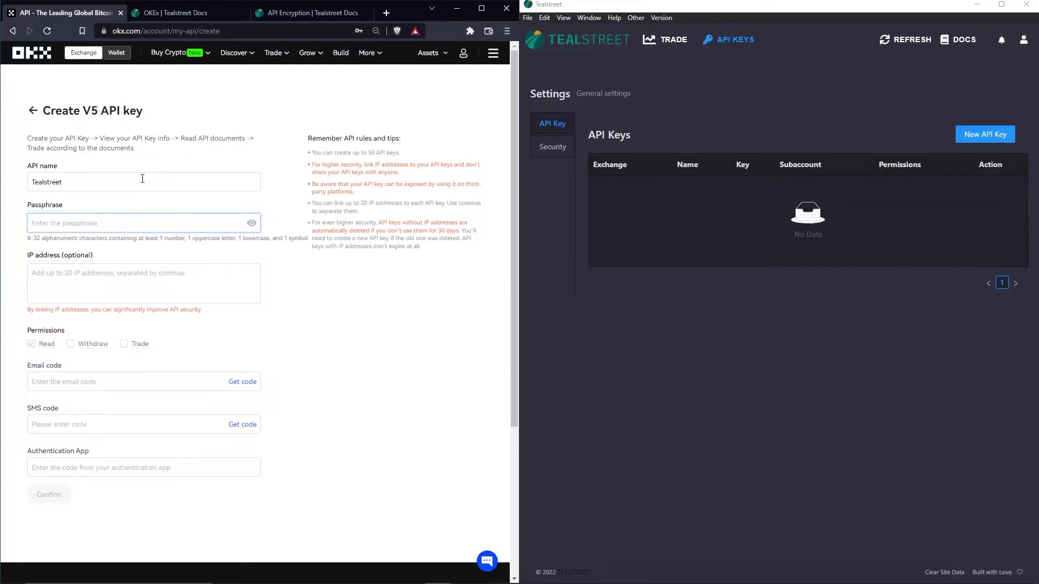
pyautogui.hotkey('ctrl', 'v')
pyautogui.click(162, 276)
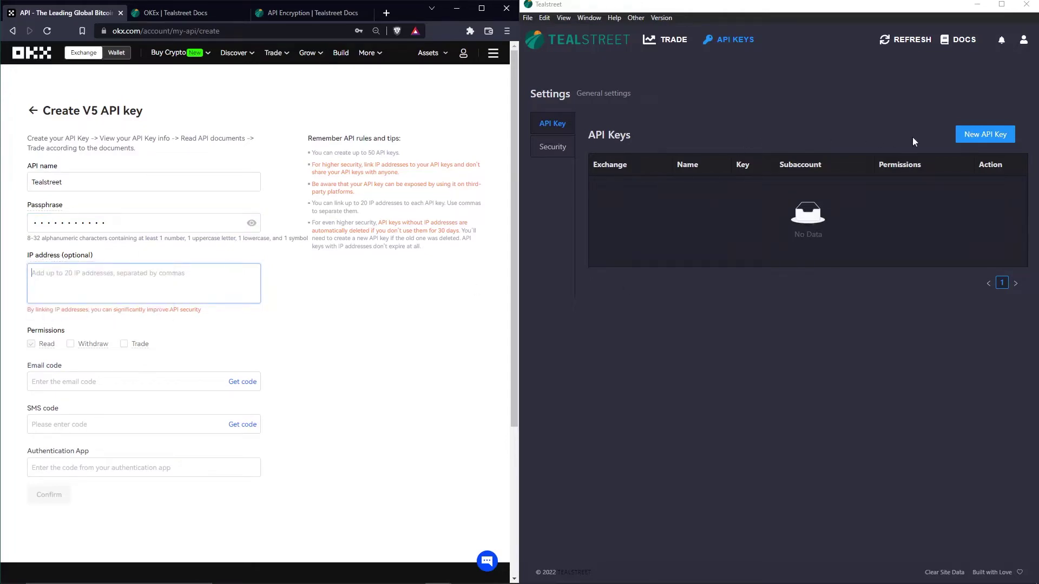
# Start a new Tealstreet API key with OKEx as the exchange and copy its IP whitelist
pyautogui.click(980, 137)
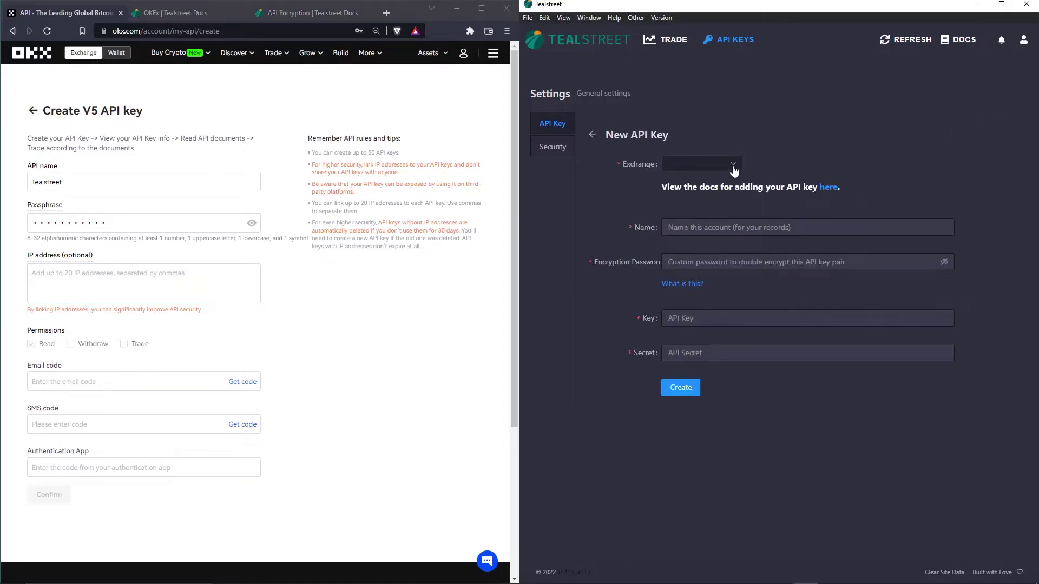
pyautogui.click(733, 168)
pyautogui.click(697, 288)
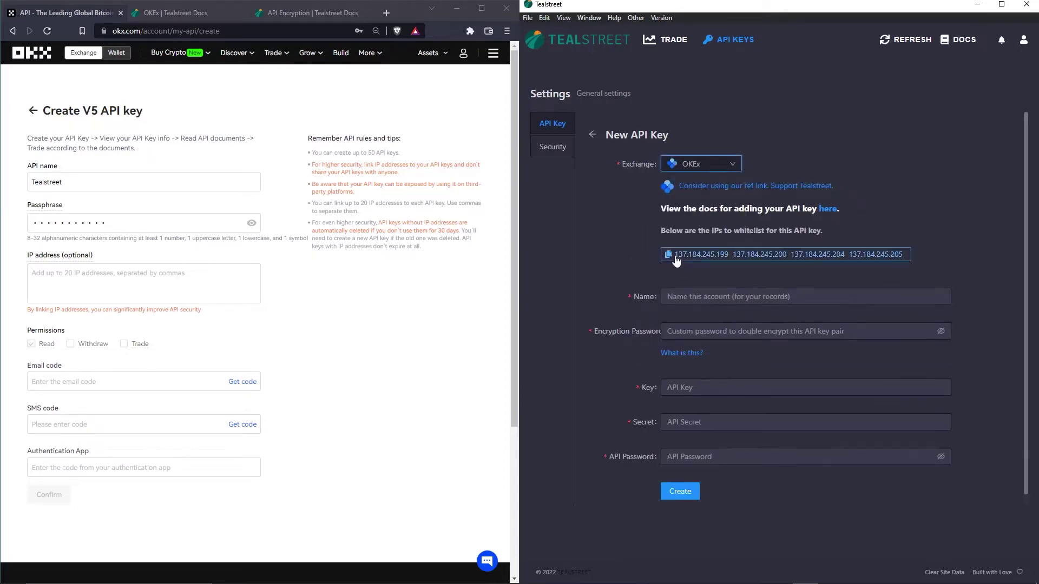
pyautogui.click(675, 260)
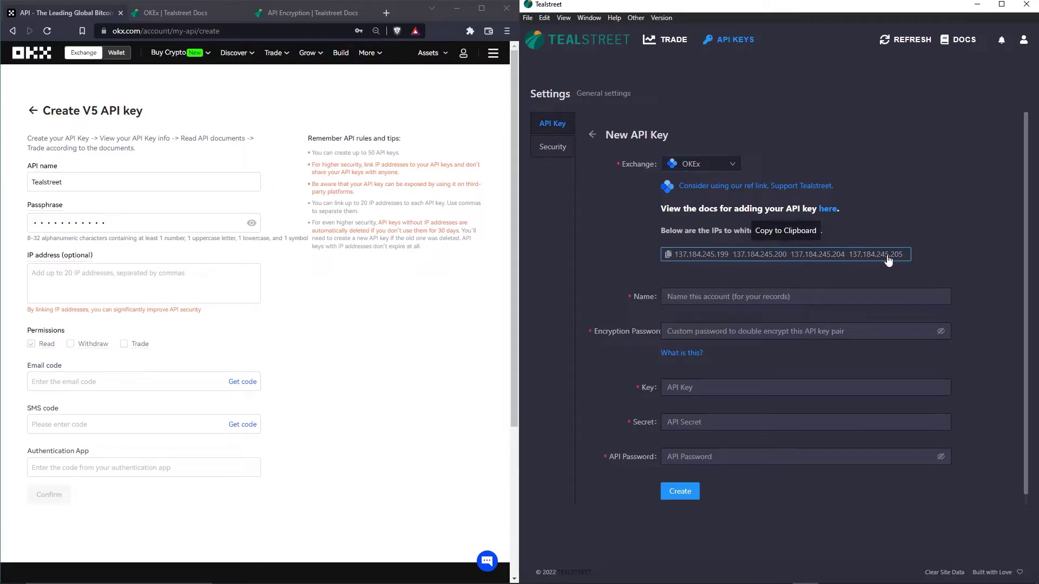
pyautogui.click(145, 277)
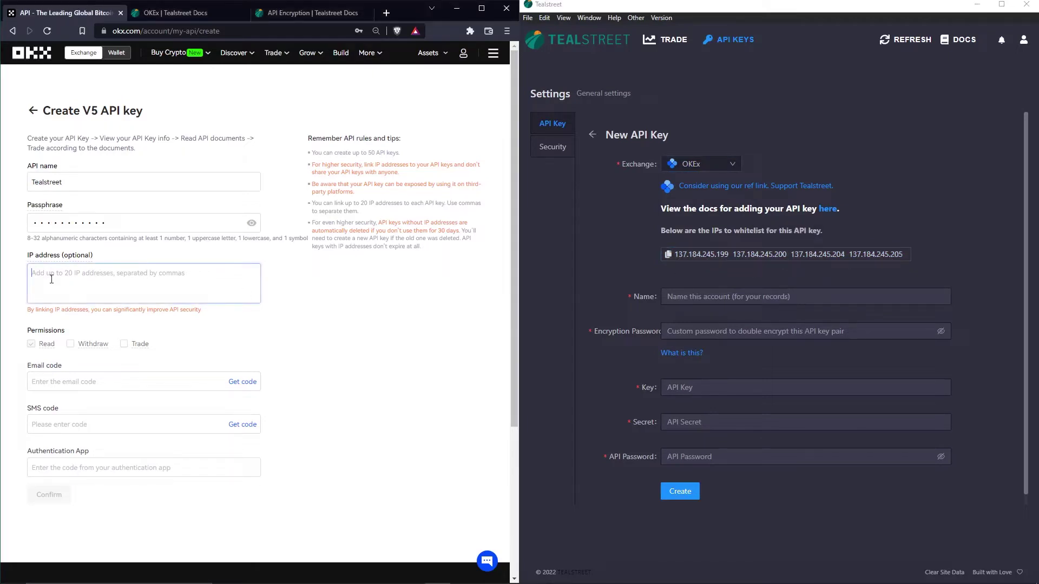
# Paste Tealstreet's four IPs into OKX's whitelist, enable Trade, and request email and SMS codes
pyautogui.write('137.184.245.199,137.184.245.200,137.184.245.204,137.184.245.205')
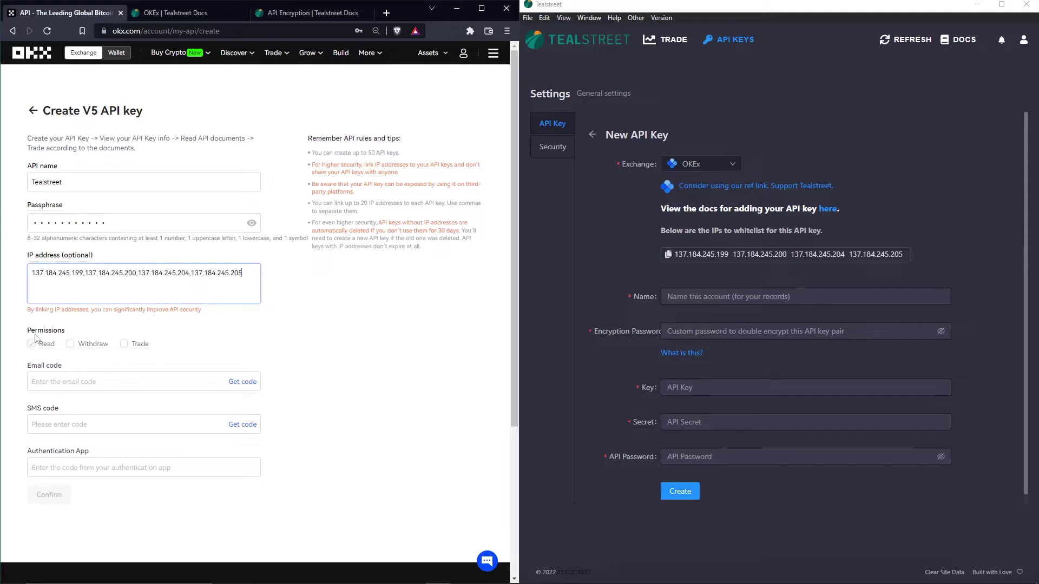
pyautogui.click(124, 345)
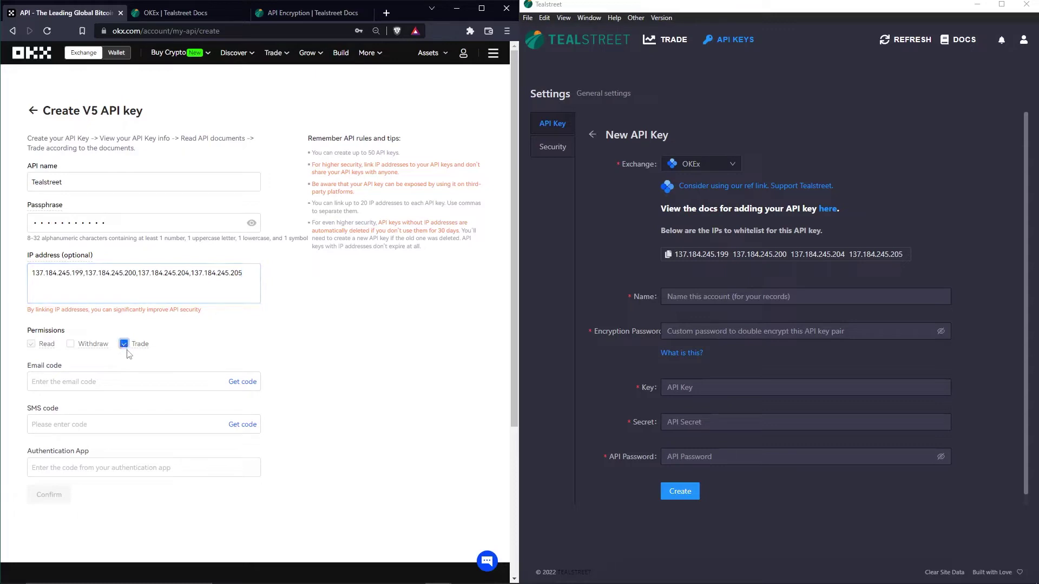
pyautogui.click(76, 379)
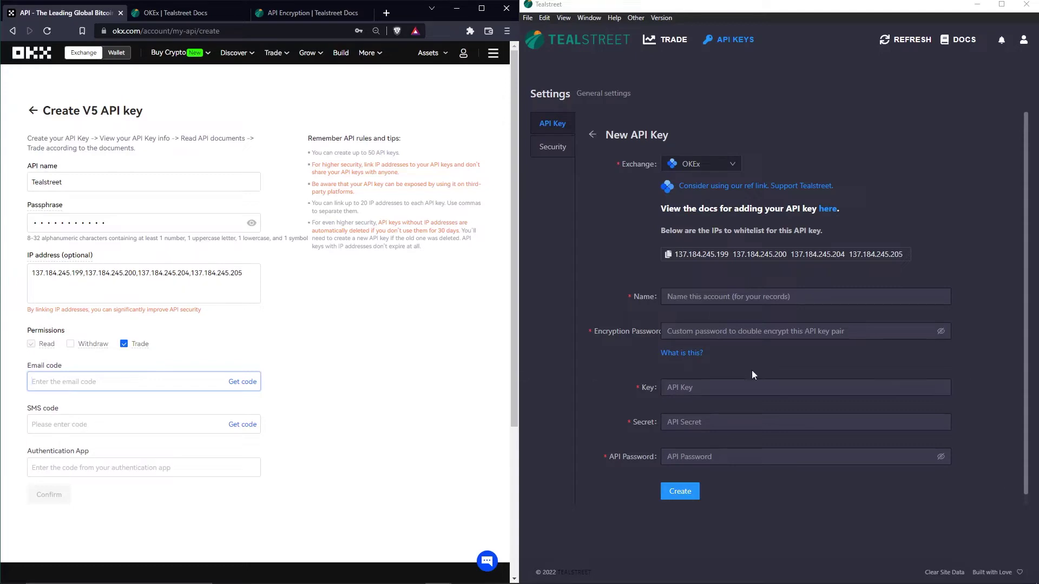
pyautogui.click(243, 383)
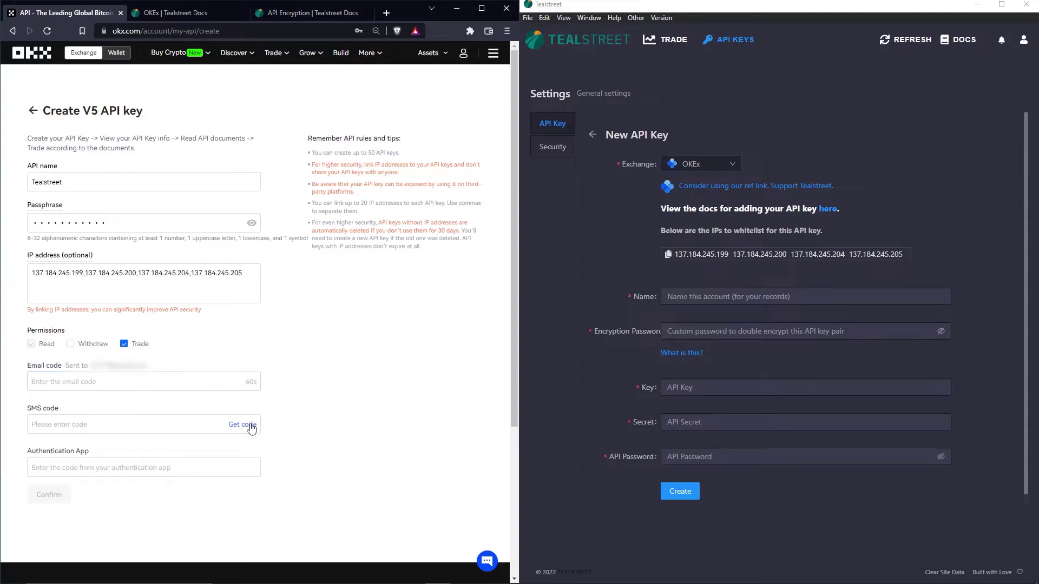
pyautogui.click(251, 426)
pyautogui.click(704, 296)
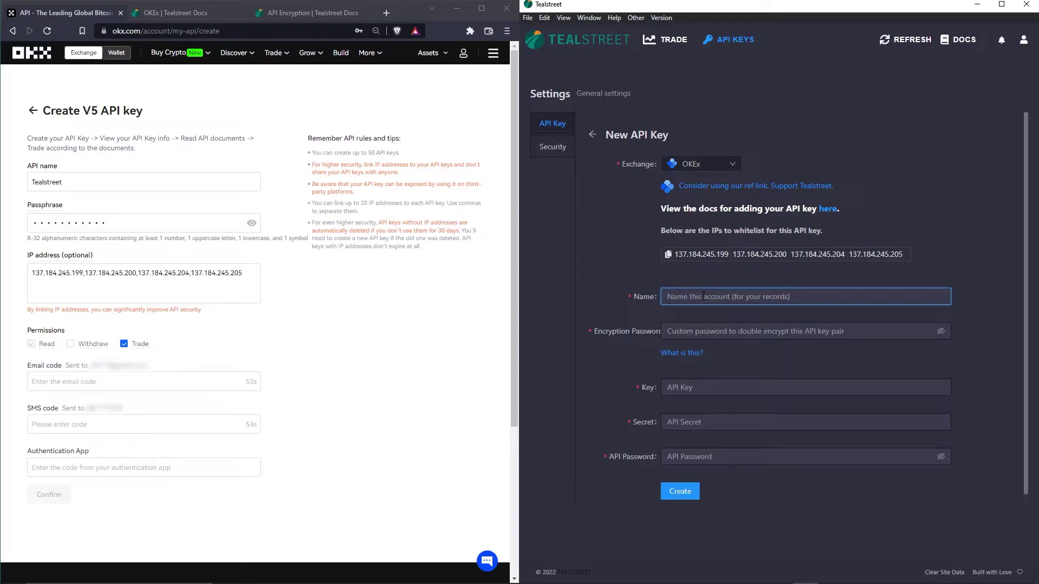
# Name the Tealstreet OKEx key 'Main' and set its encryption password
pyautogui.write('Main')
pyautogui.press('Tab')
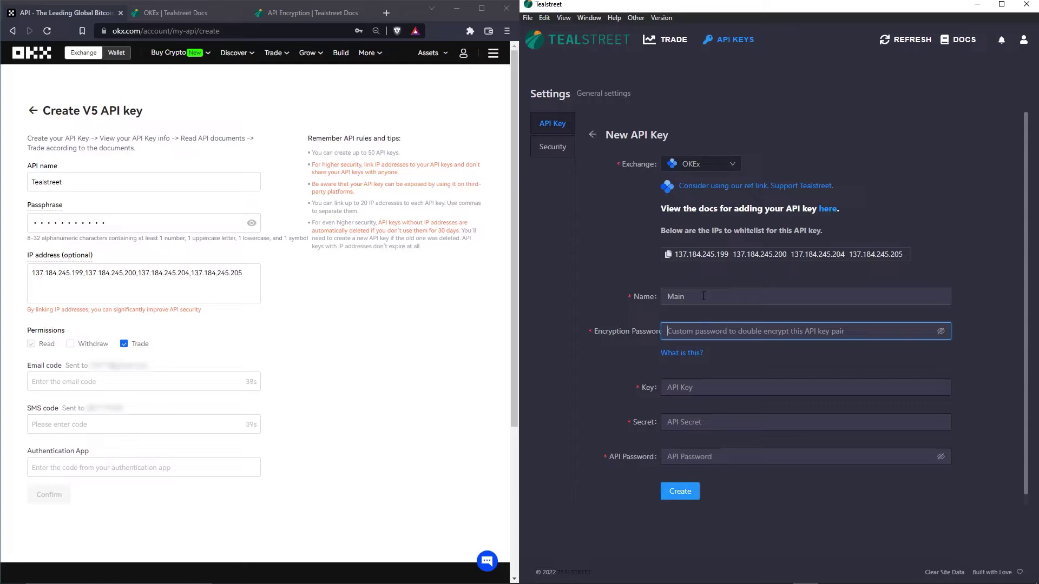
pyautogui.write('********')
pyautogui.press('Tab')
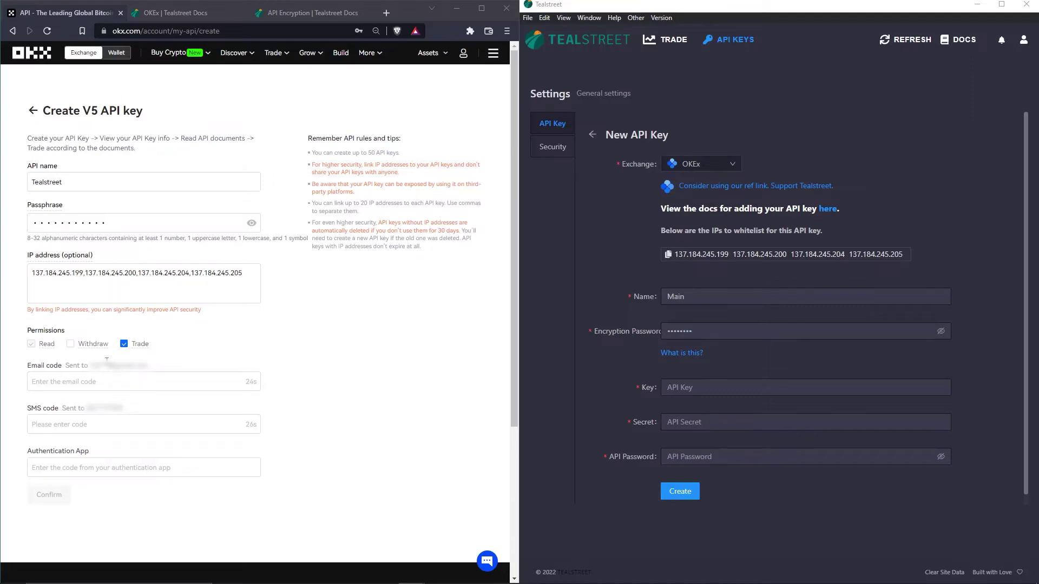
# Paste the emailed verification code into OKX's Email code field
pyautogui.click(91, 378)
pyautogui.press('Tab')
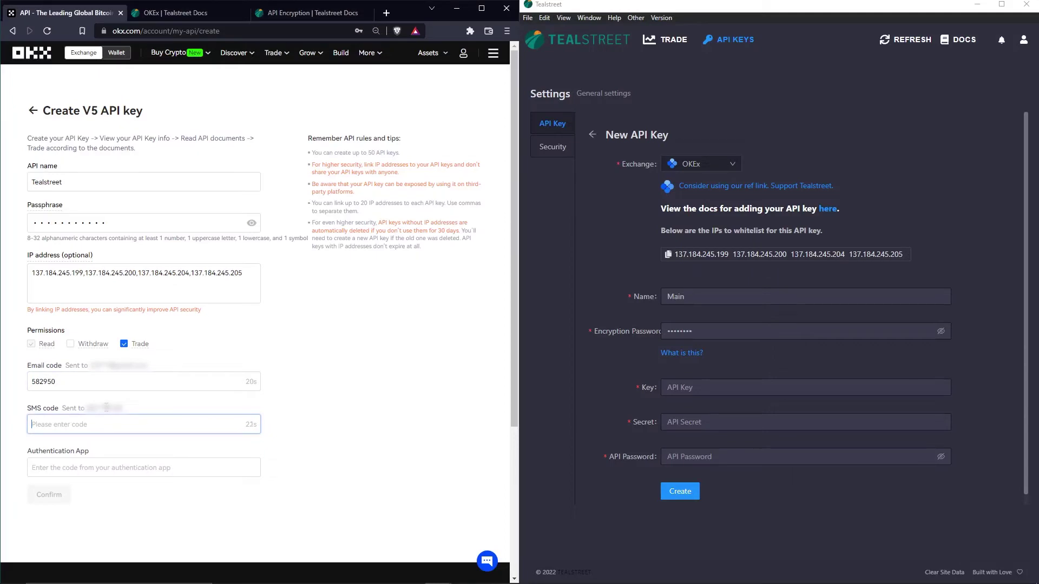
# Enter the SMS and authenticator verification codes and confirm creation of the OKX API key
pyautogui.press('Tab')
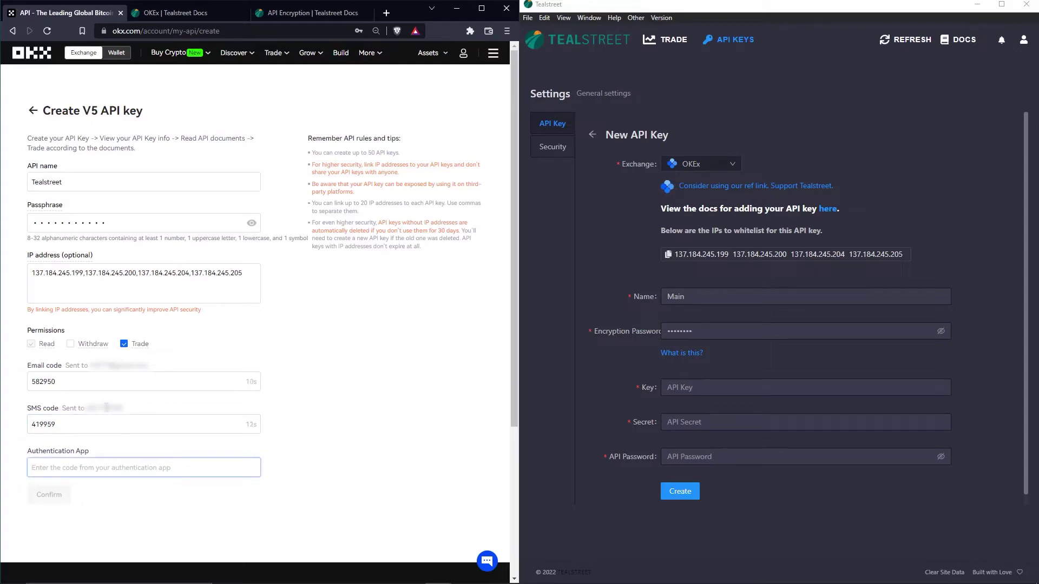
pyautogui.click(49, 494)
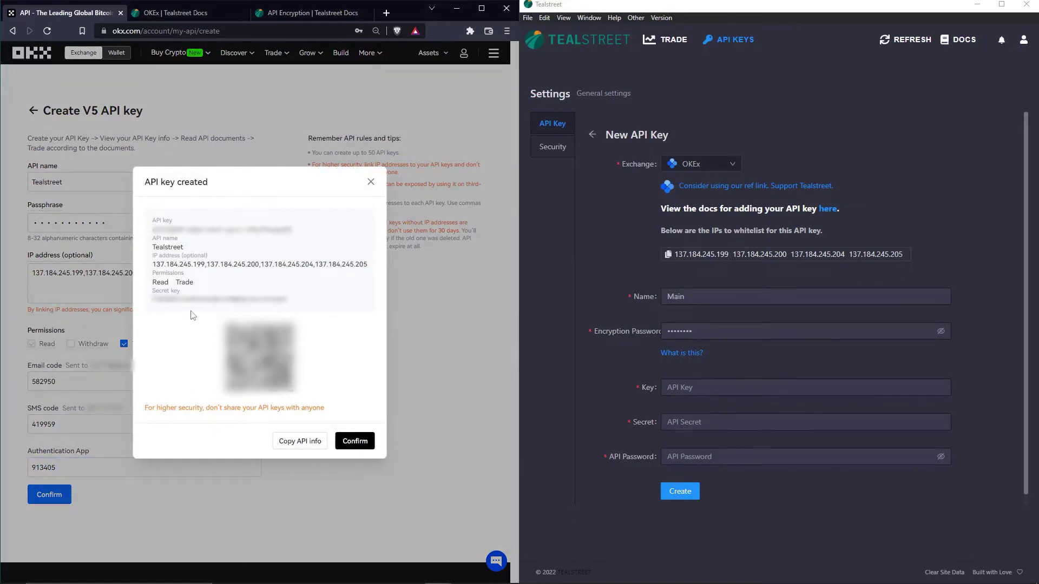
# Copy the new OKX API key into Tealstreet's Key field
pyautogui.moveTo(158, 229); pyautogui.dragTo(254, 240)
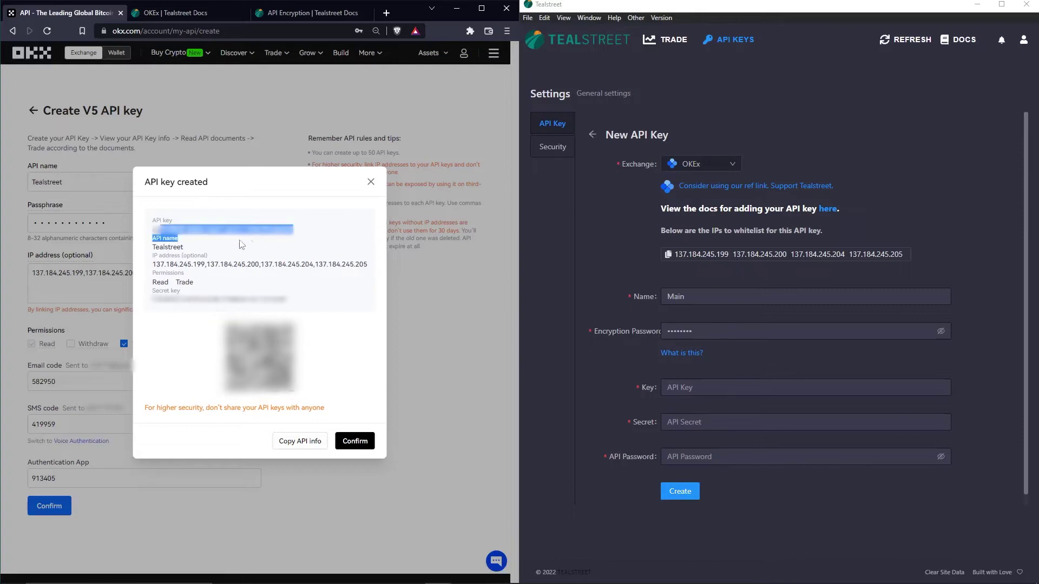
pyautogui.moveTo(165, 299); pyautogui.dragTo(262, 299)
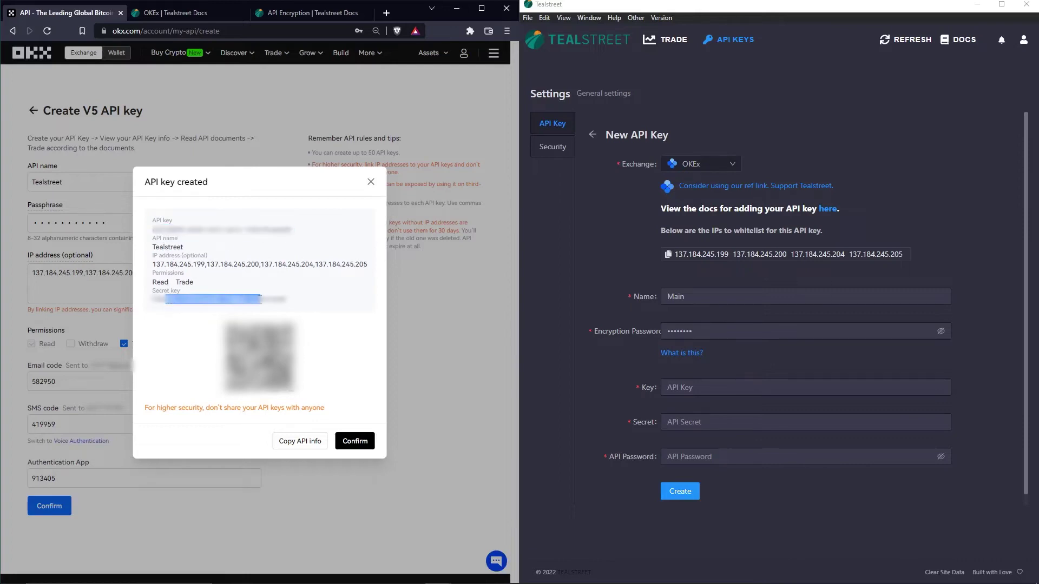
pyautogui.click(259, 294)
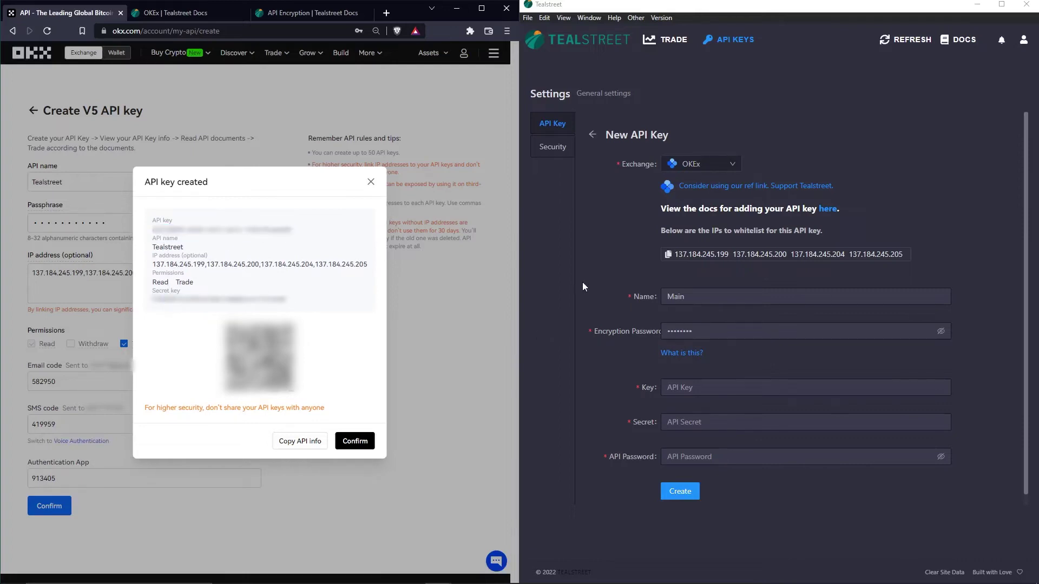
pyautogui.click(606, 274)
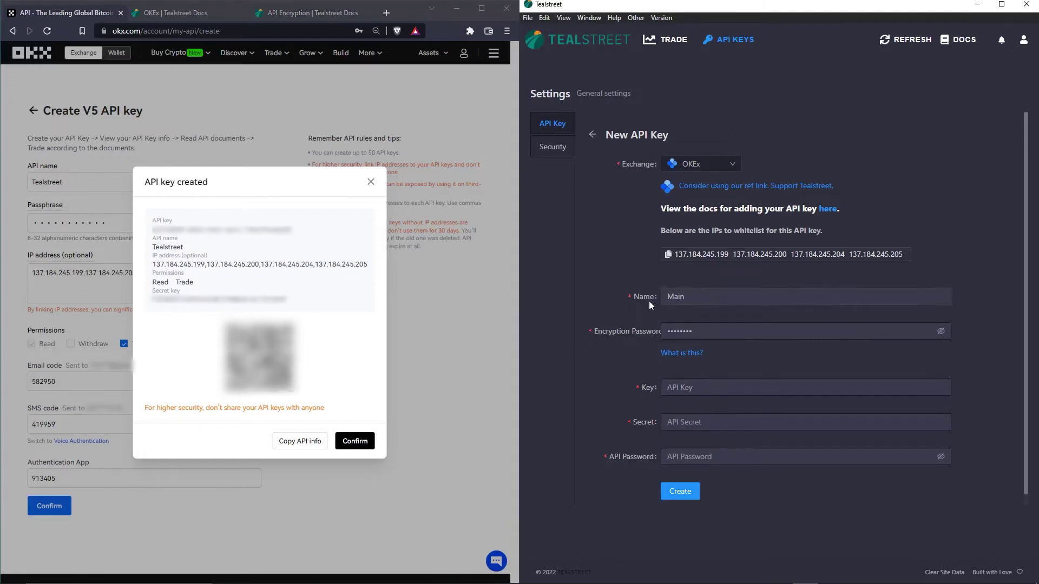
pyautogui.click(205, 236)
pyautogui.doubleClick(206, 229)
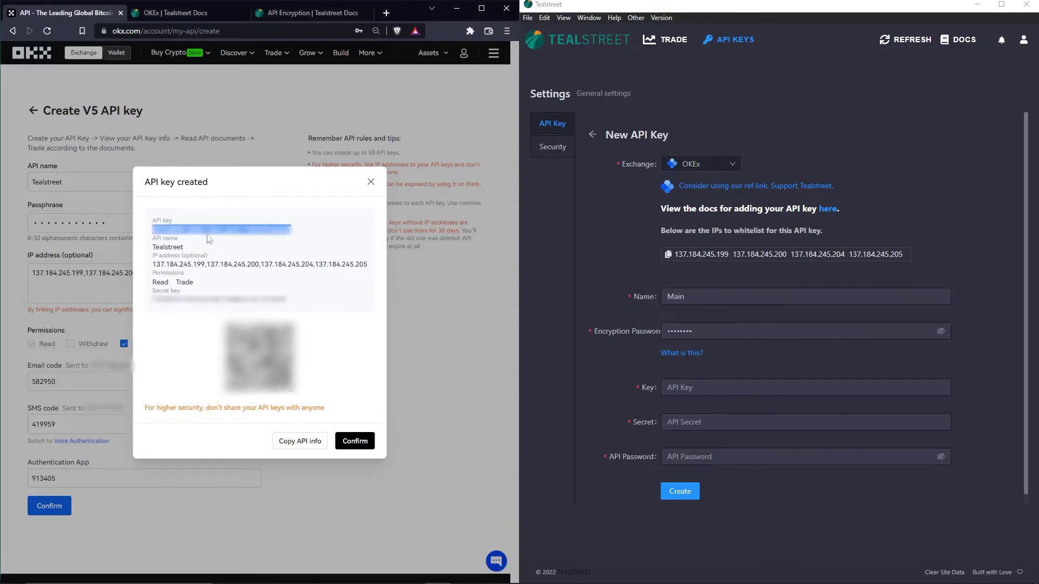
pyautogui.click(711, 387)
pyautogui.hotkey('ctrl', 'v')
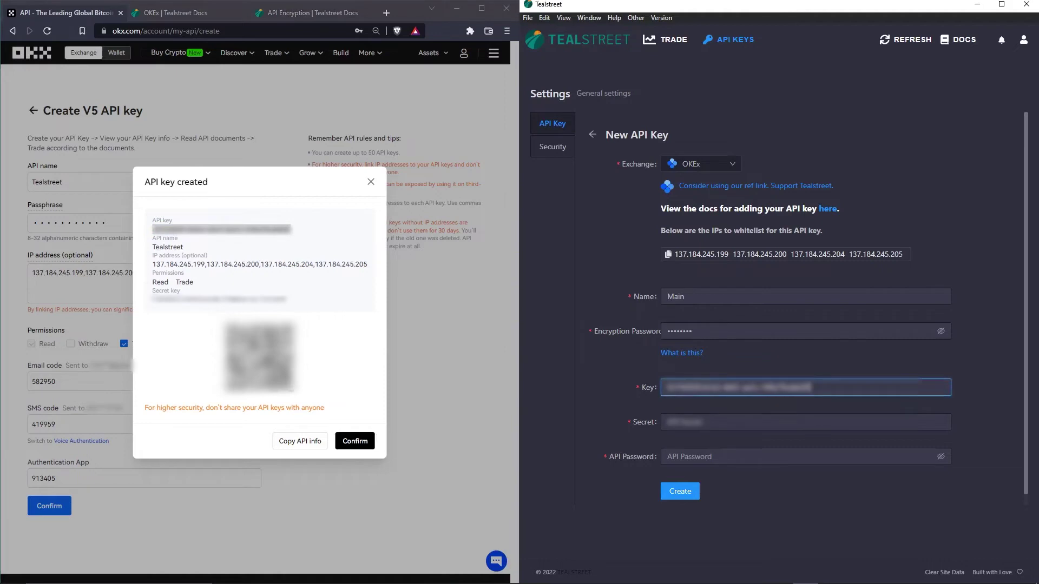
# Copy the OKX secret key into Tealstreet's Secret field and fill in the API password
pyautogui.doubleClick(199, 298)
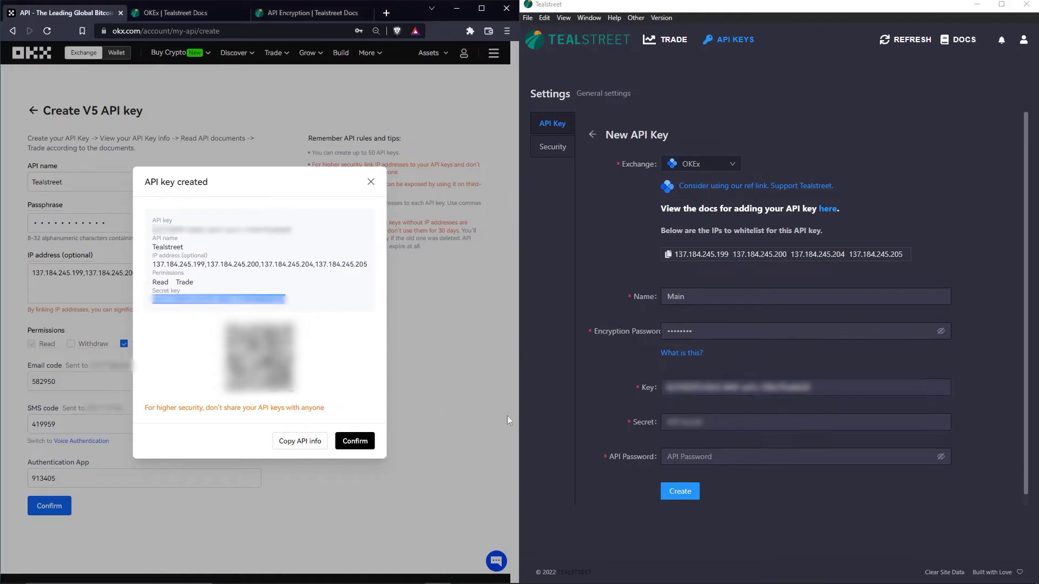
pyautogui.click(695, 423)
pyautogui.hotkey('ctrl', 'v')
pyautogui.click(687, 456)
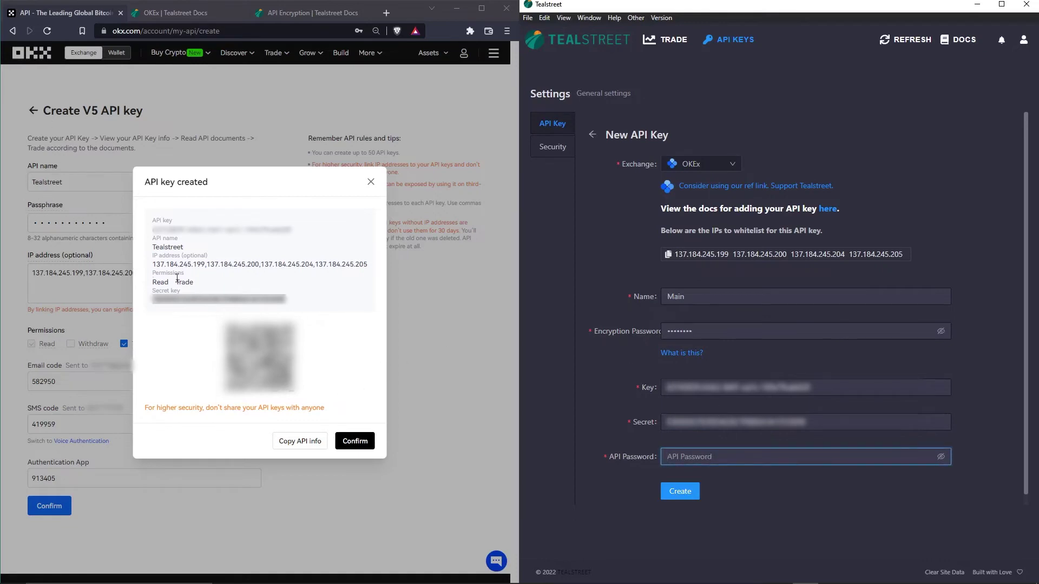
pyautogui.hotkey('alt', 'Tab')
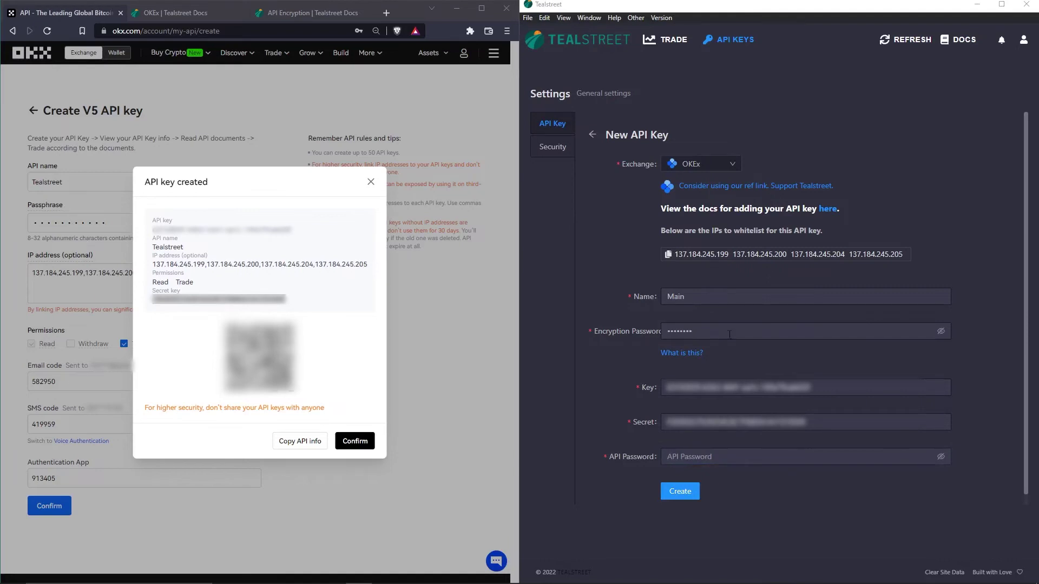
pyautogui.click(697, 452)
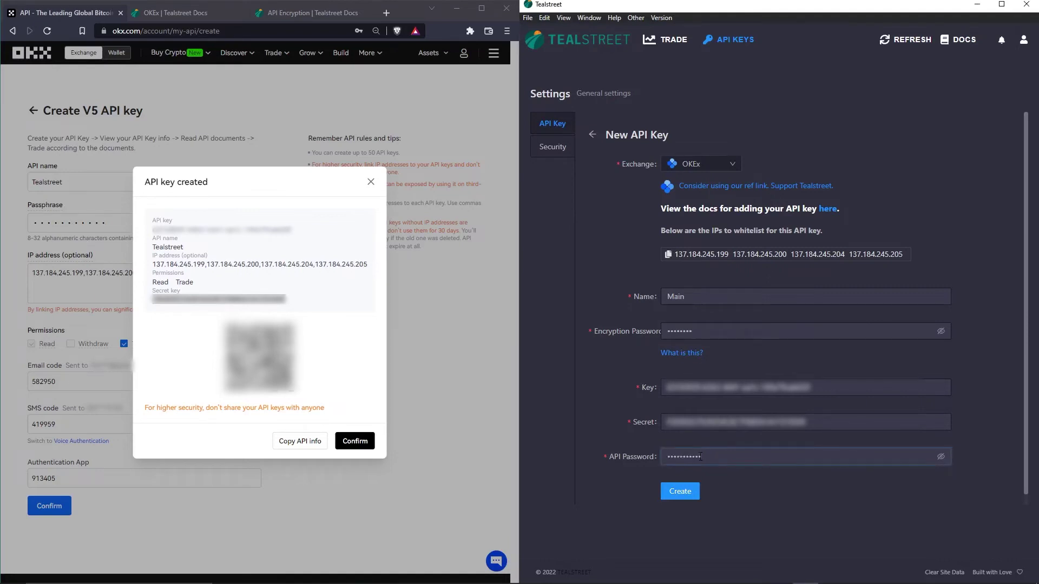
# Create the OKEx key 'Main' in Tealstreet, confirm OKX's key dialog, and go to TRADE
pyautogui.click(352, 441)
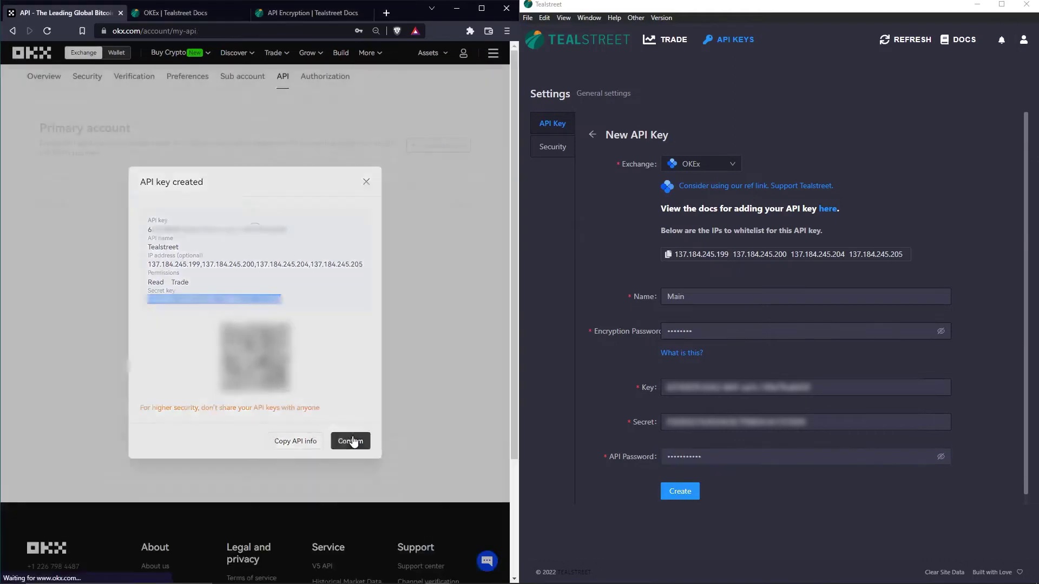
pyautogui.click(679, 492)
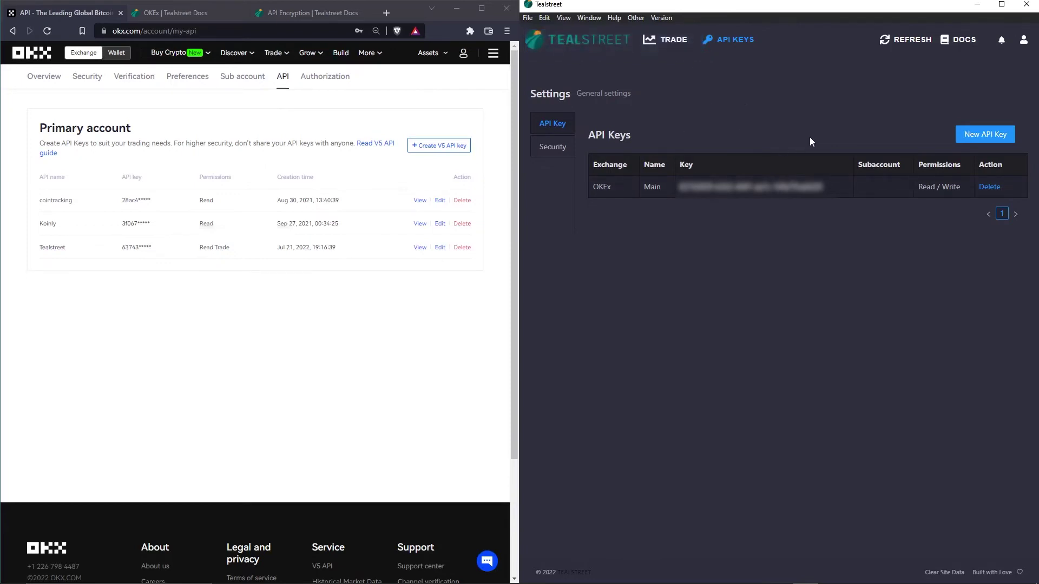
pyautogui.click(670, 39)
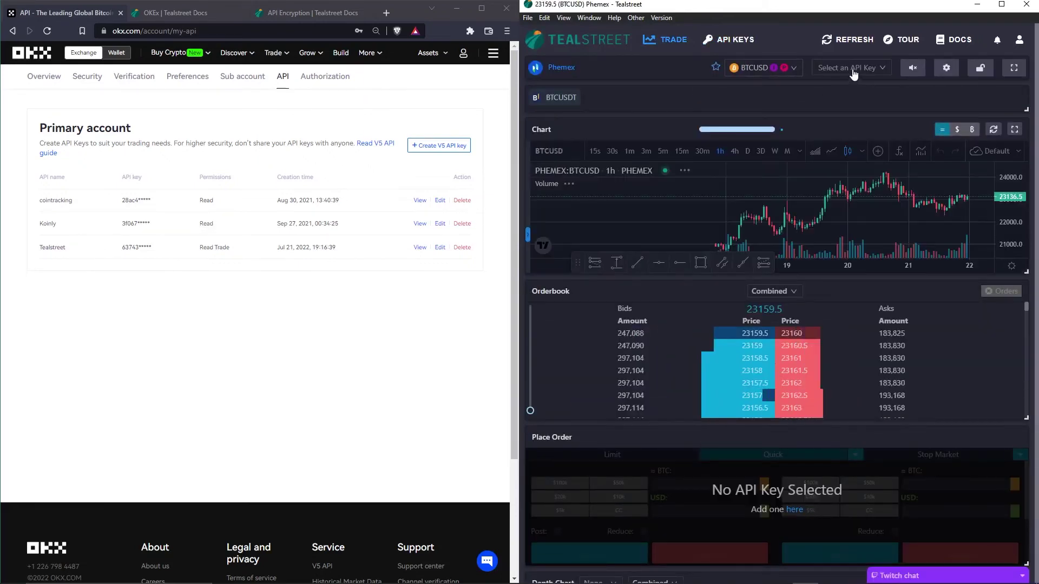
# Select the 'Main' API key for trading and unlock it with its encryption password
pyautogui.click(853, 71)
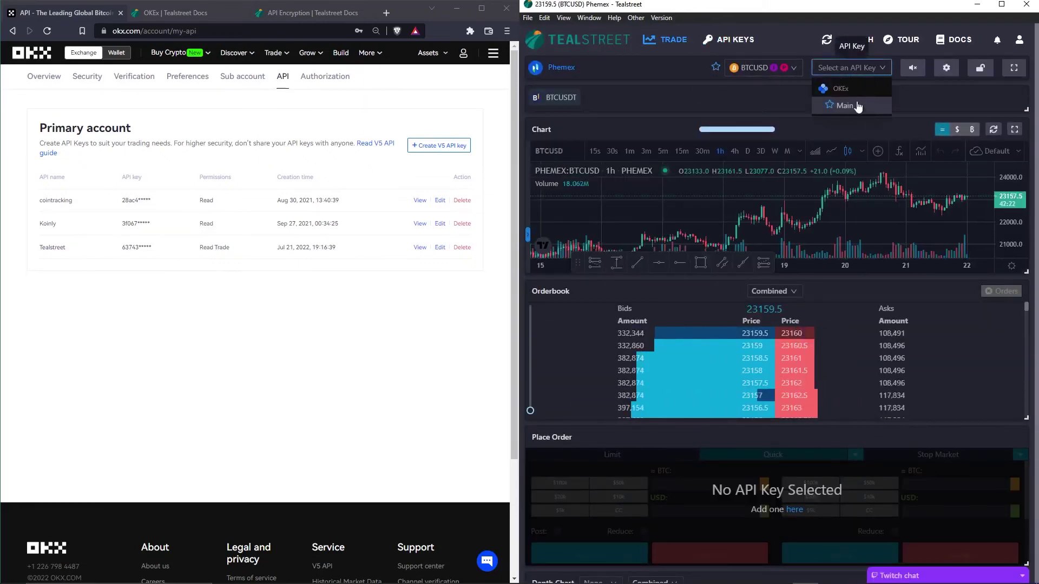
pyautogui.click(846, 106)
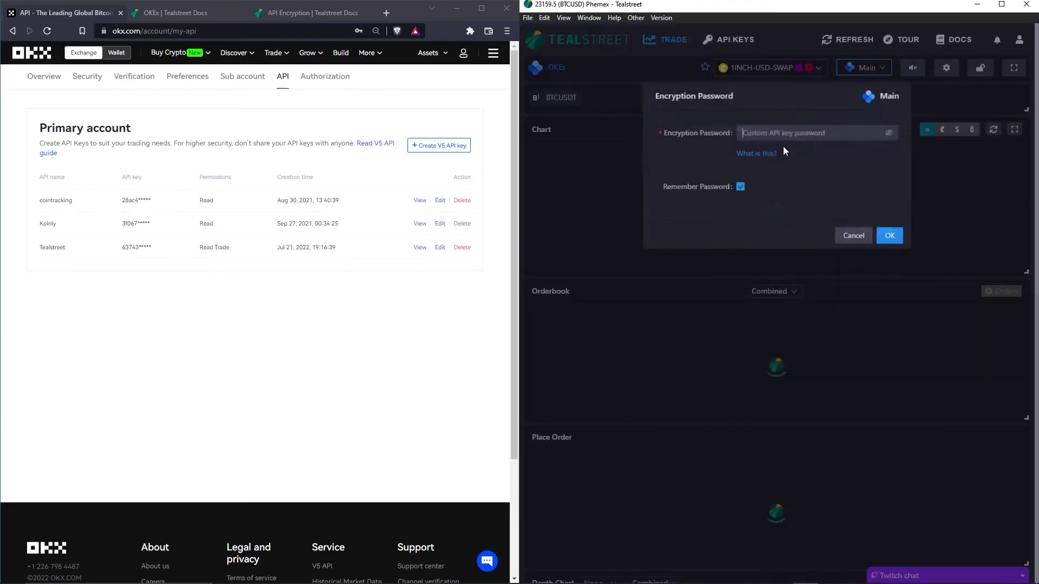
pyautogui.write('•••••')
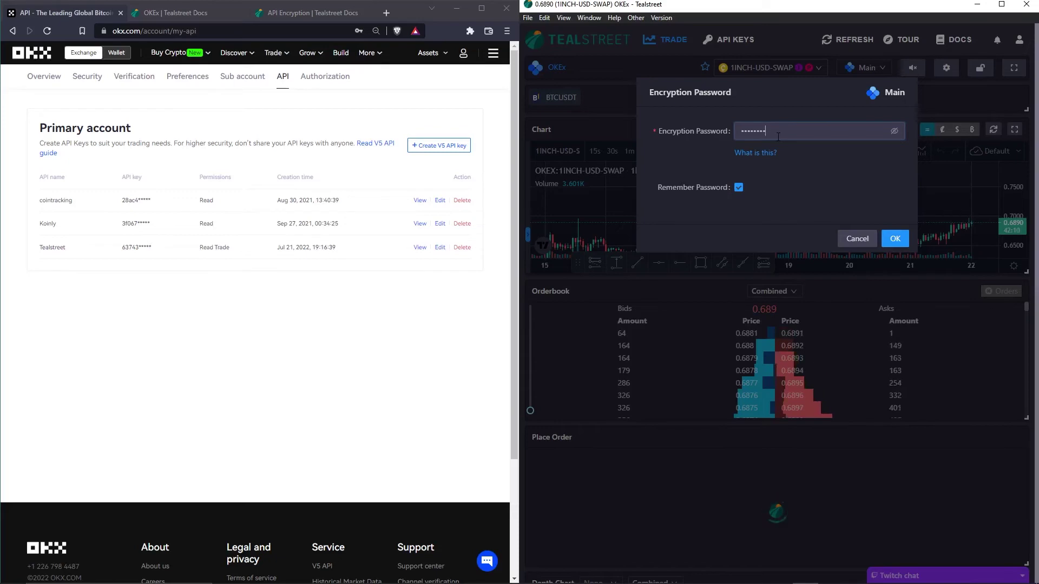
pyautogui.press('Return')
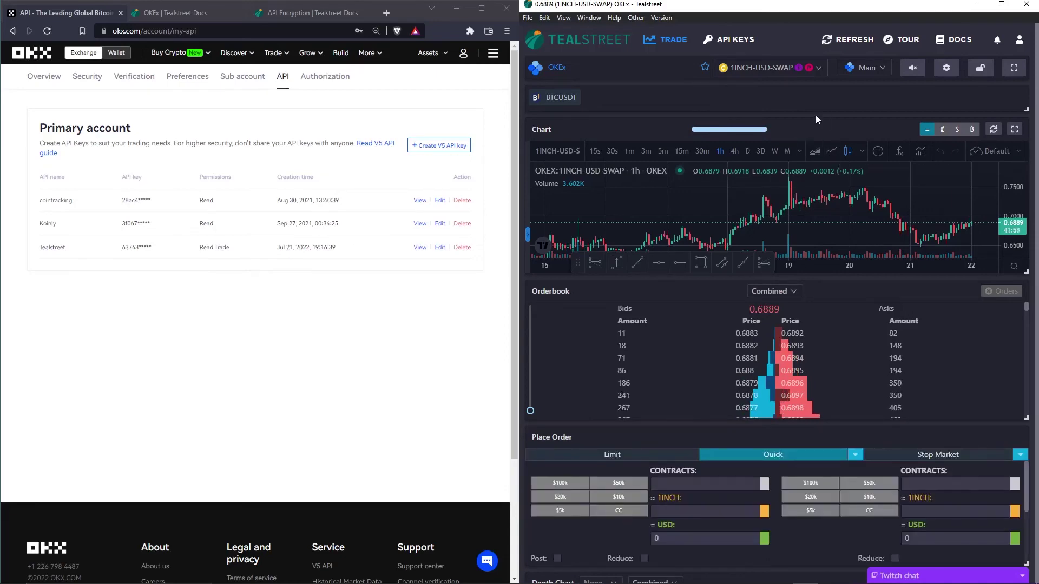
# View the margin for the combined wallets
pyautogui.scroll(-9, 811, 135)
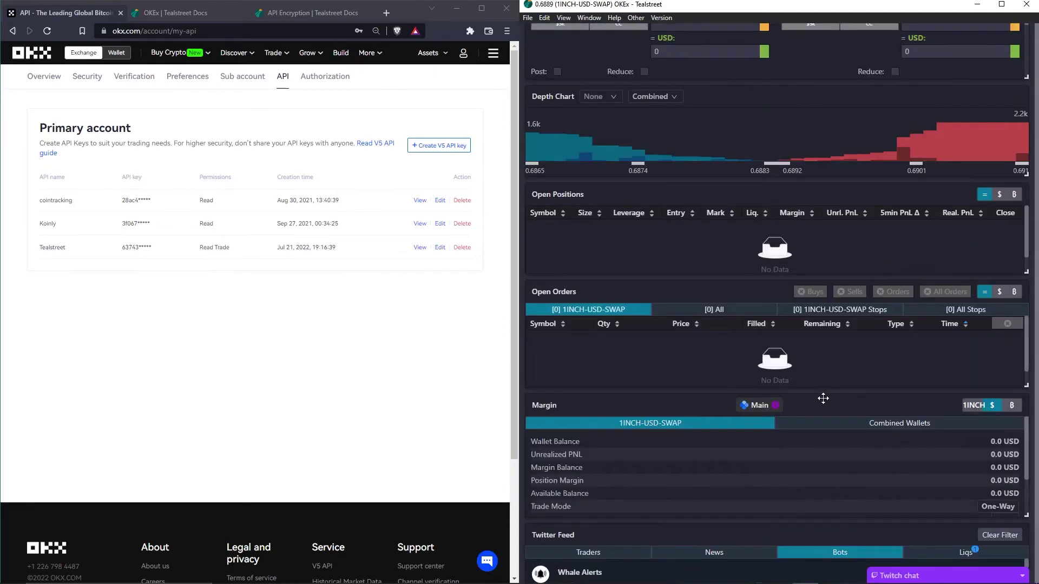
pyautogui.click(908, 424)
pyautogui.scroll(9, 852, 394)
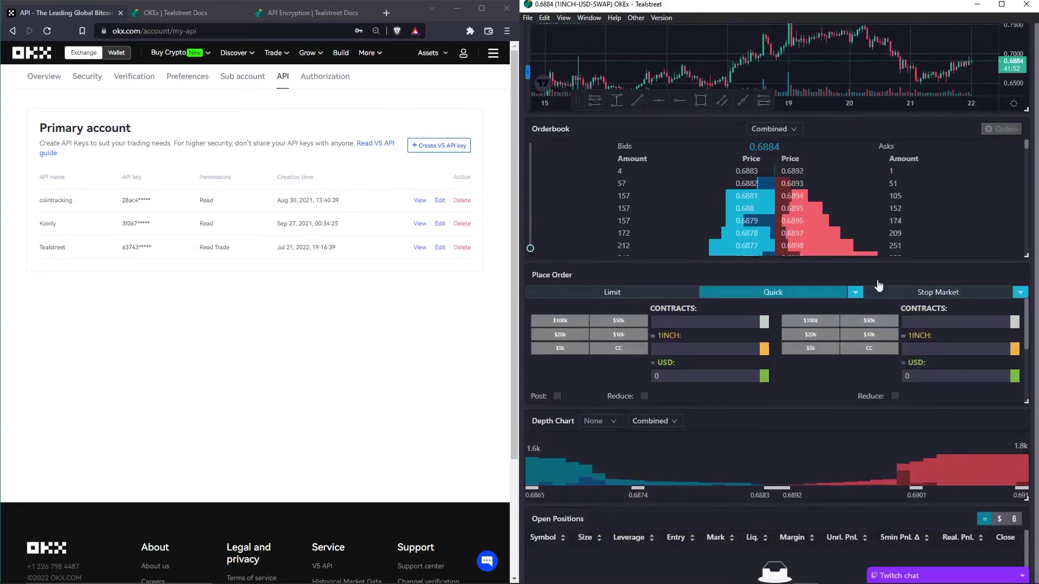
# Switch to the OKEx Linear Perpetual market 1INCH-USDT-SWAP and look over its panels
pyautogui.click(810, 70)
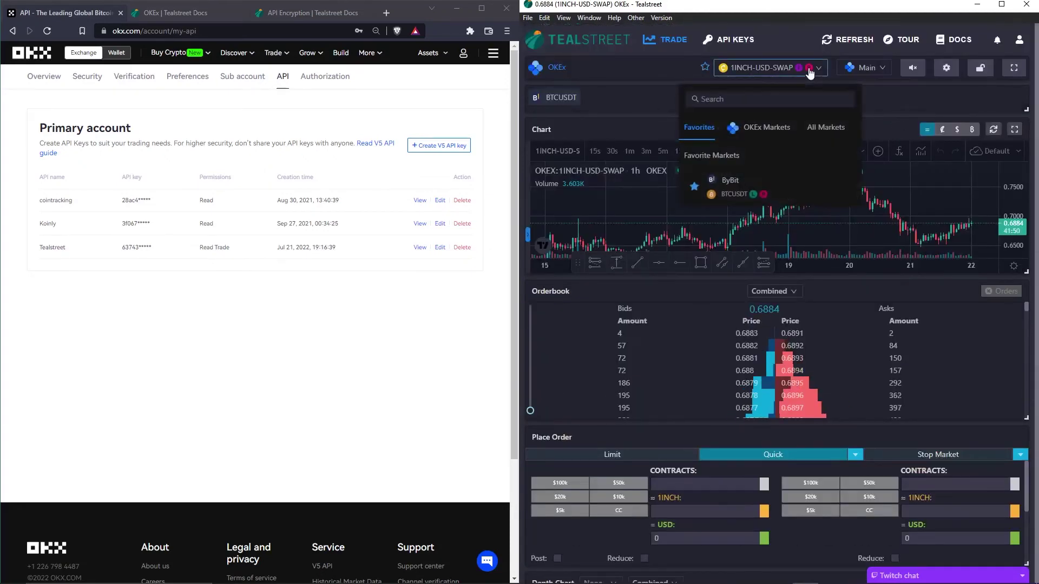
pyautogui.click(764, 130)
pyautogui.click(754, 161)
pyautogui.click(753, 178)
pyautogui.click(746, 214)
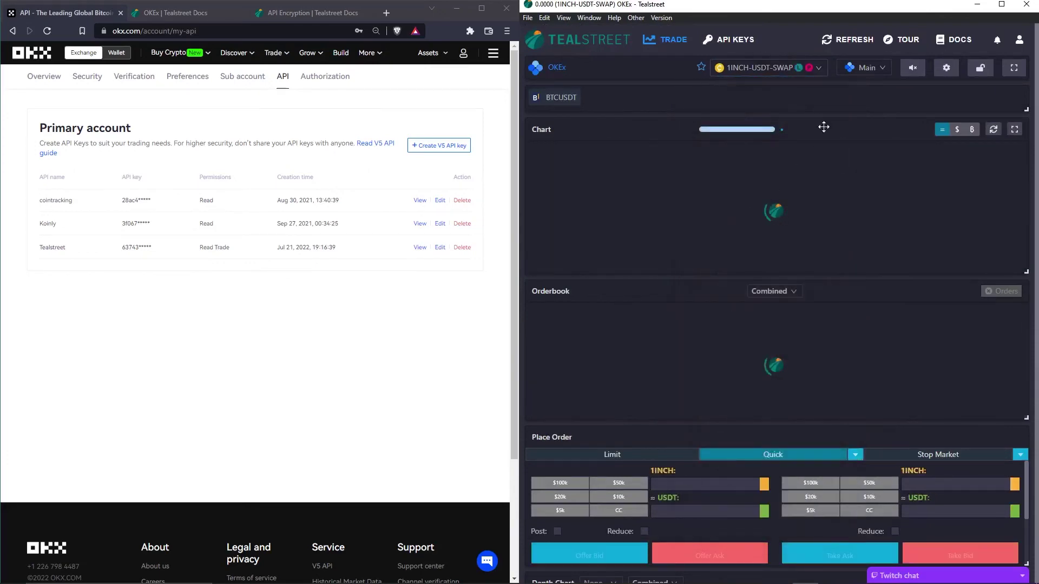
pyautogui.scroll(-6, 819, 109)
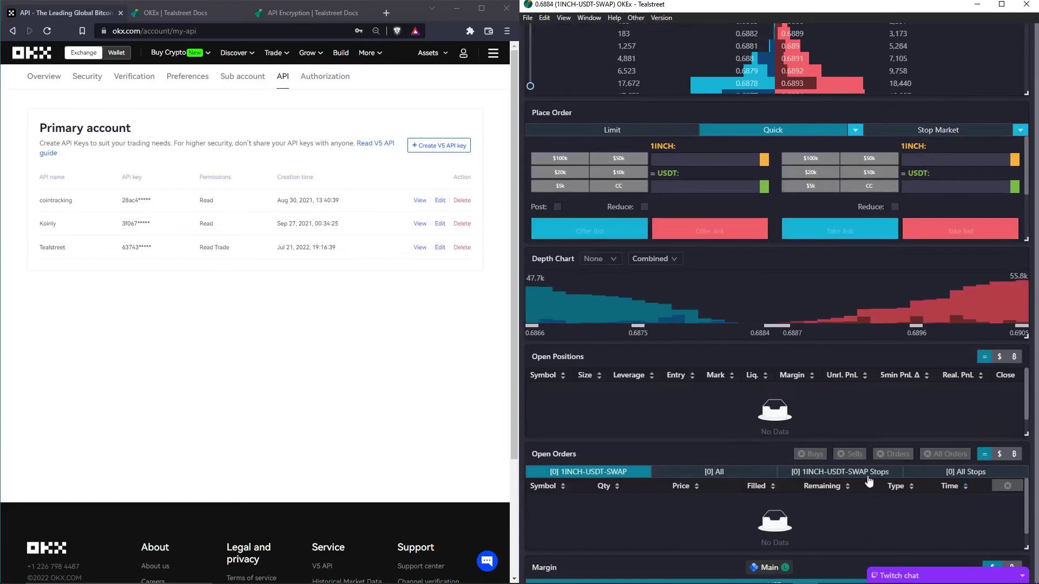
pyautogui.scroll(-3, 878, 443)
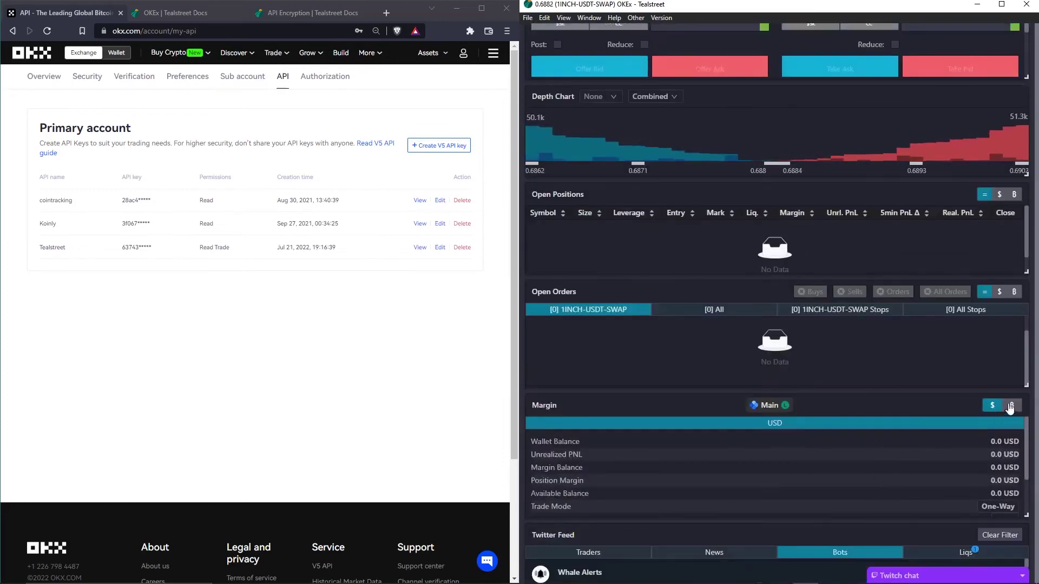
pyautogui.scroll(9, 715, 454)
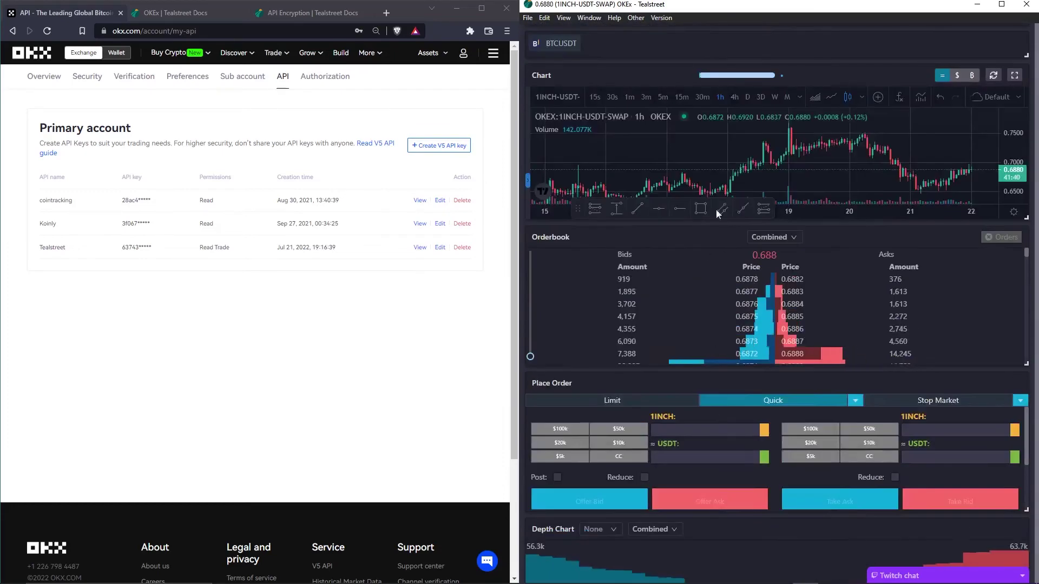
pyautogui.scroll(-3, 765, 511)
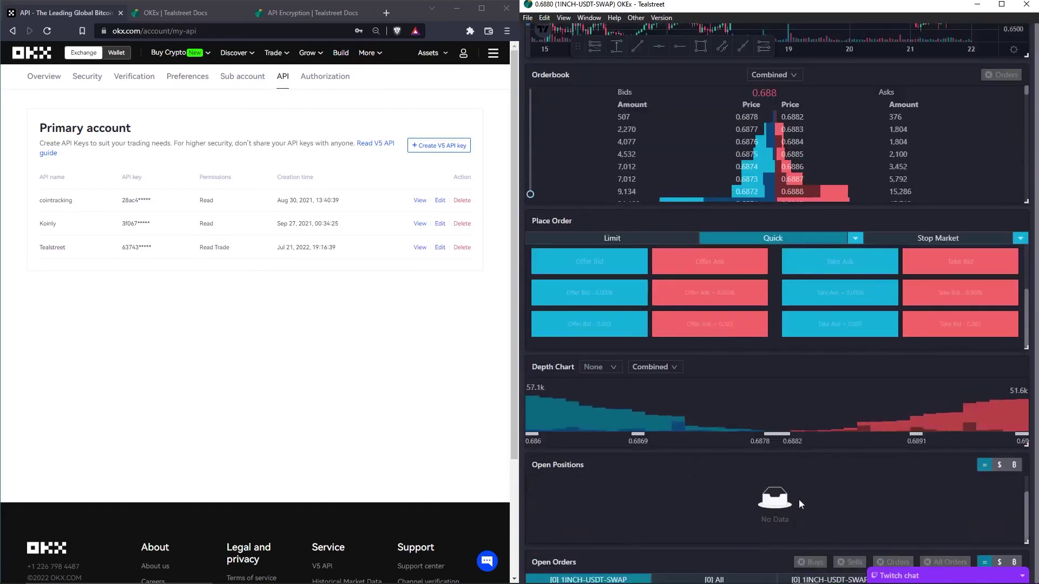
pyautogui.scroll(-4, 796, 510)
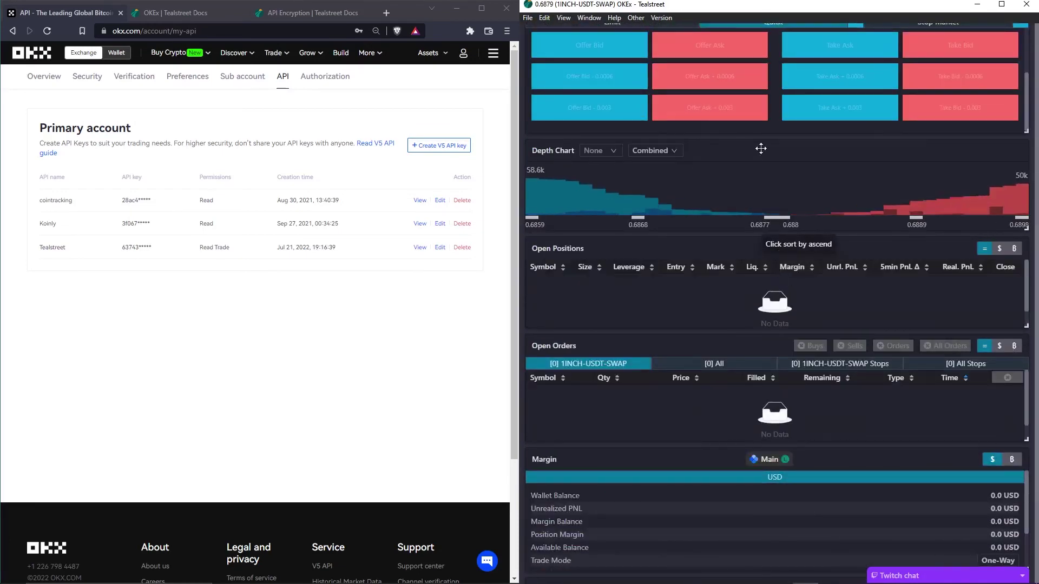
pyautogui.scroll(6, 763, 162)
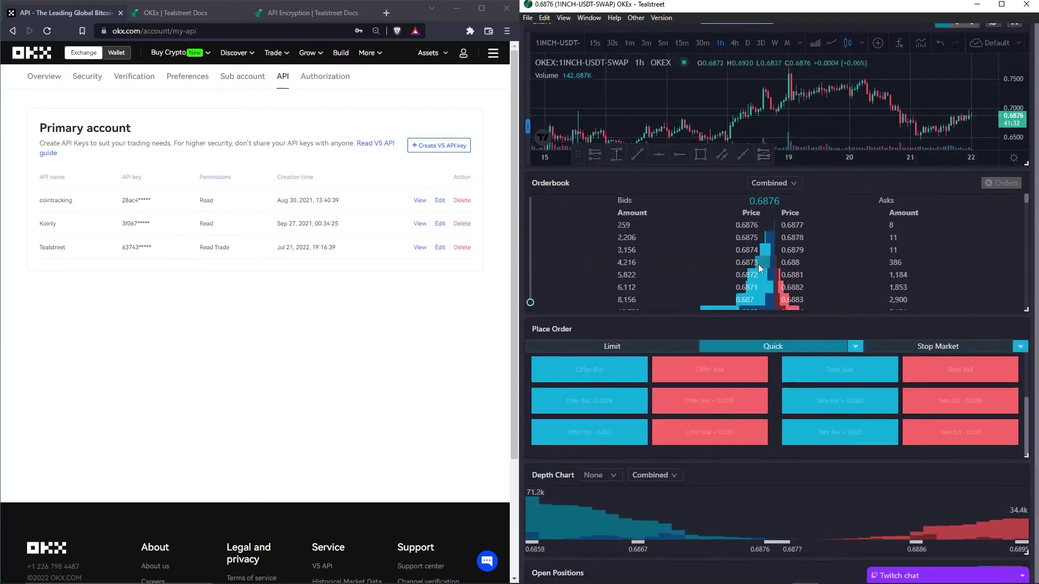
# Return to the top of the trading layout and show the OKEx | Tealstreet Docs page
pyautogui.scroll(2, 754, 227)
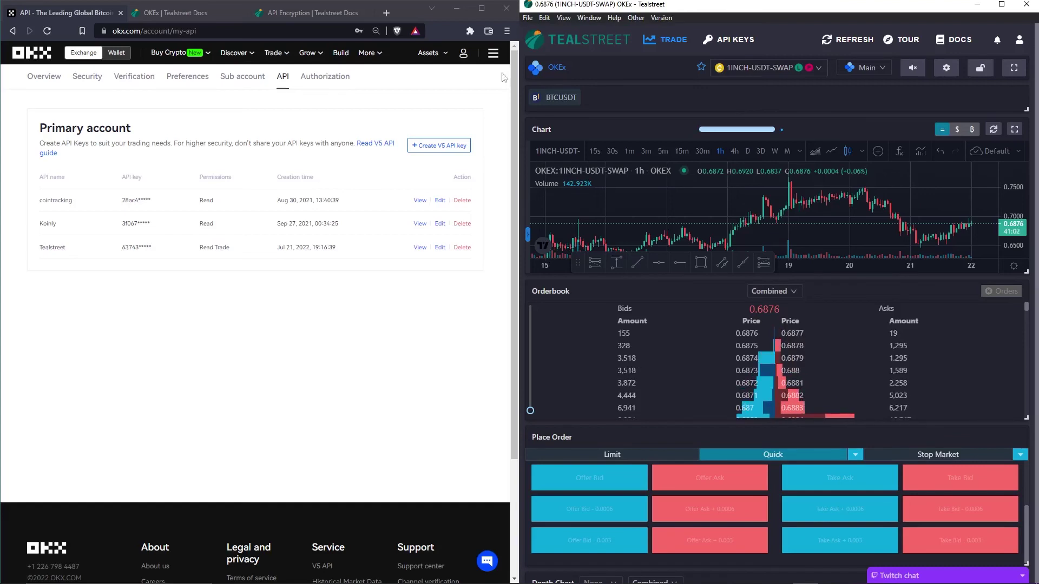
pyautogui.click(166, 14)
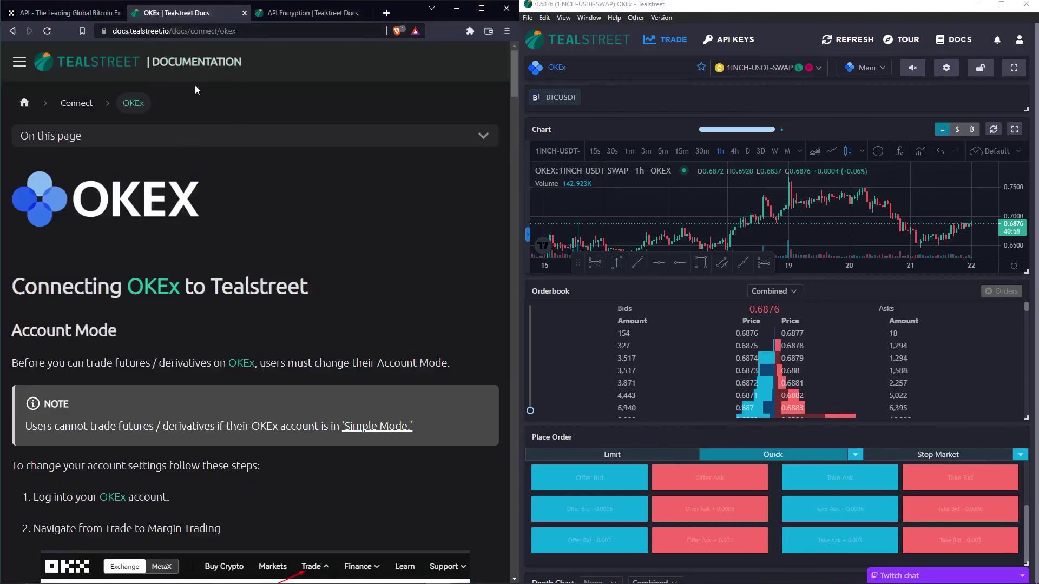
# Read the OKEx guide down to Connecting API, then view the API Encryption docs page
pyautogui.scroll(-14, 273, 241)
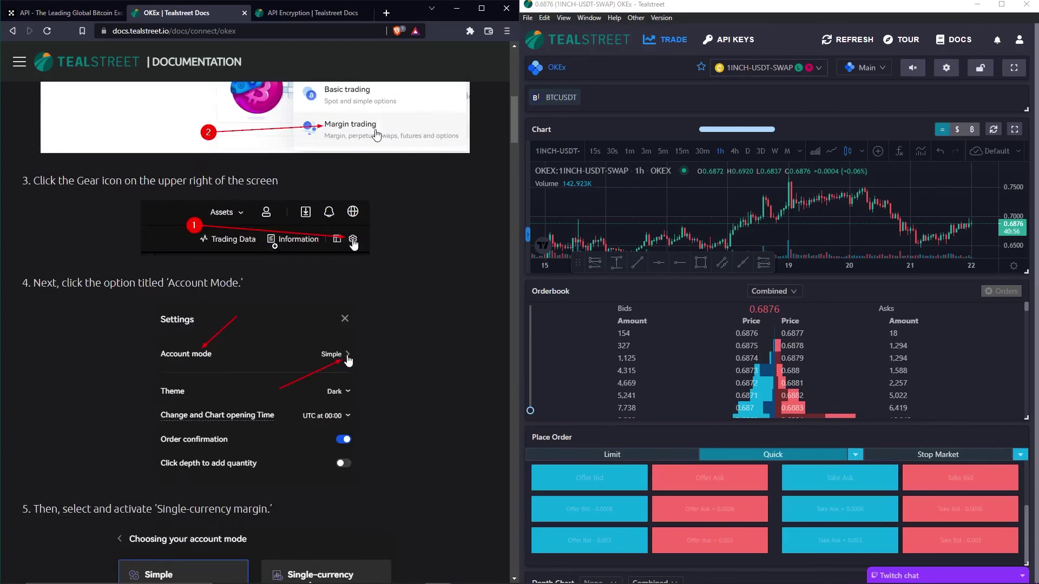
pyautogui.scroll(-10, 275, 249)
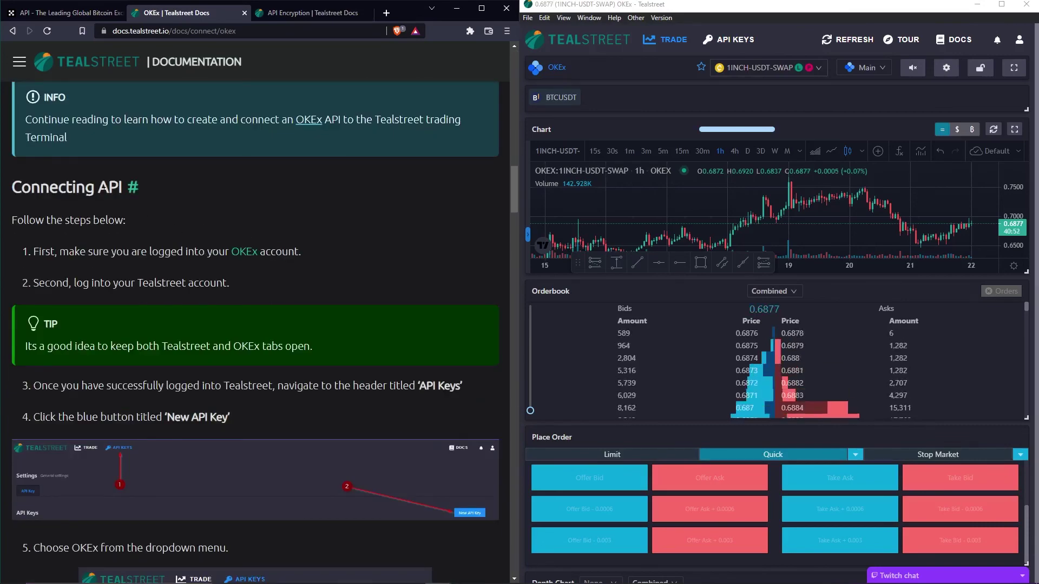
pyautogui.click(292, 15)
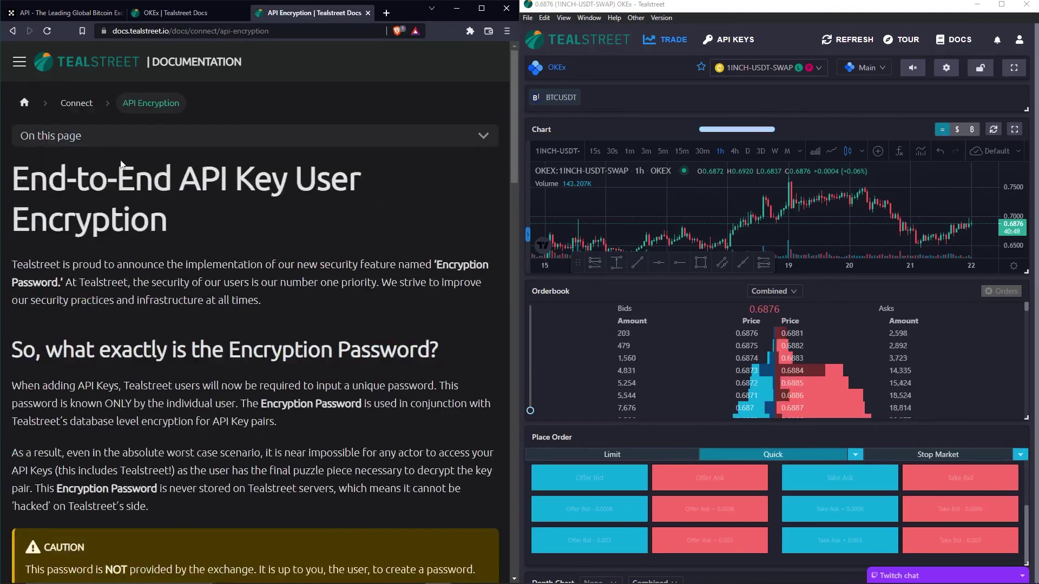